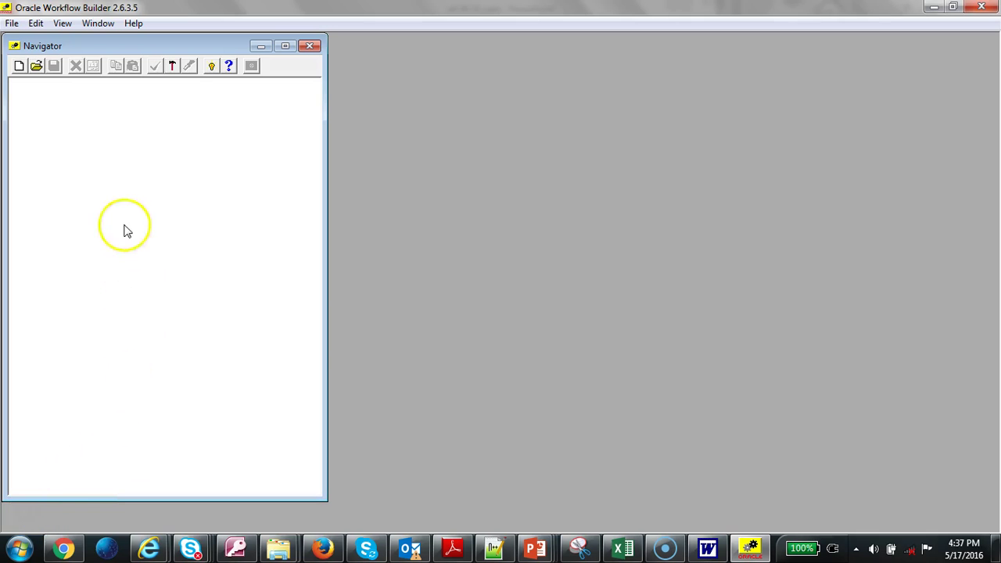
Open the File menu in Oracle Workflow Builder's empty Navigator
left_click(12, 23)
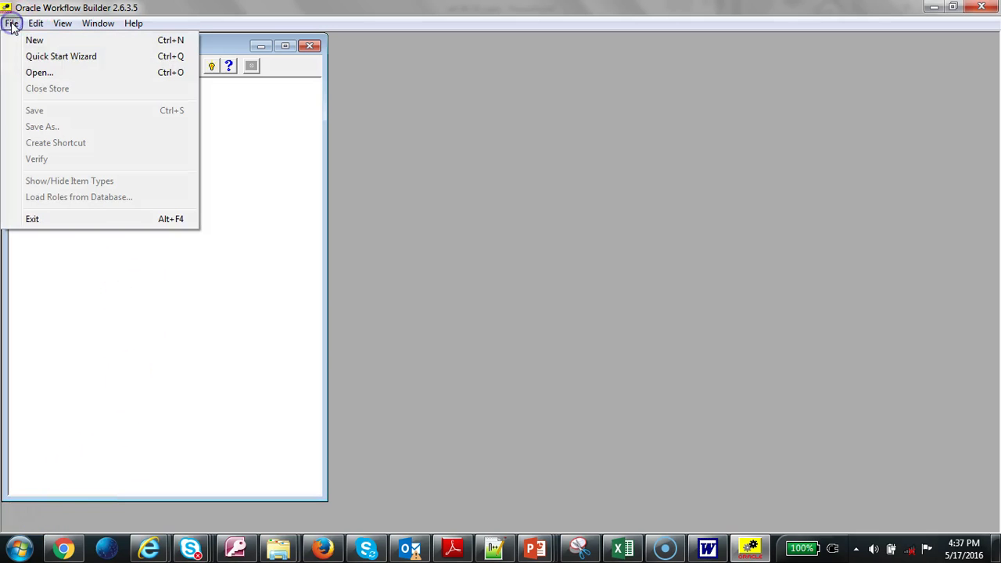
Launch the Quick Start Wizard and find the item type internal name in the lab sheet
left_click(59, 63)
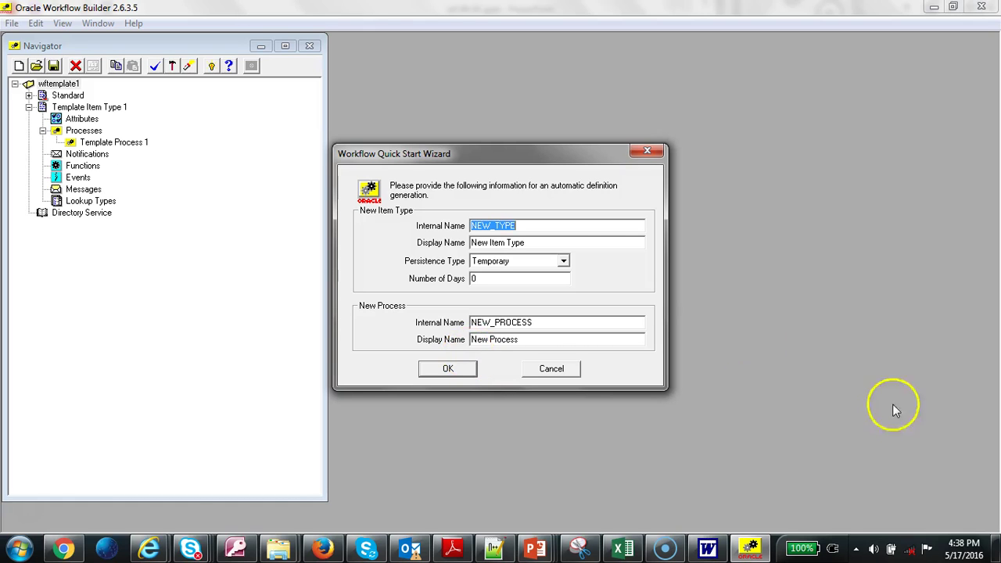
left_click(708, 548)
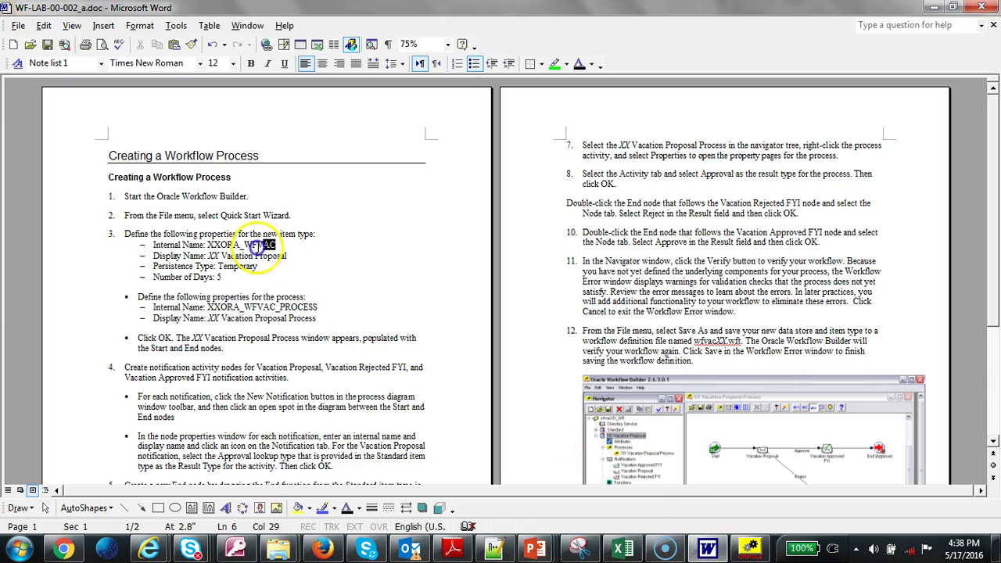
left_click_drag(276, 245, 208, 245)
key("alt+Tab")
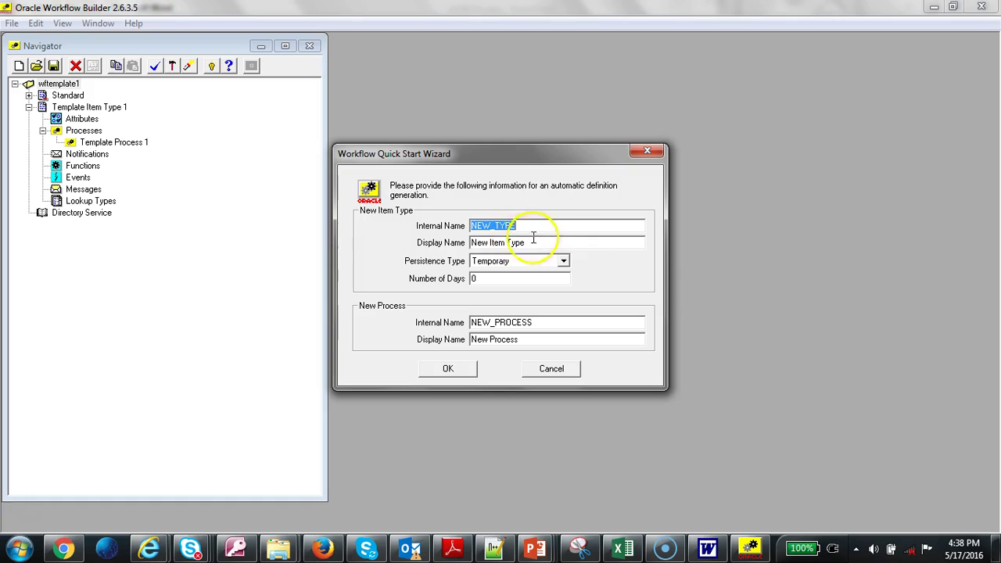
key("alt+Tab")
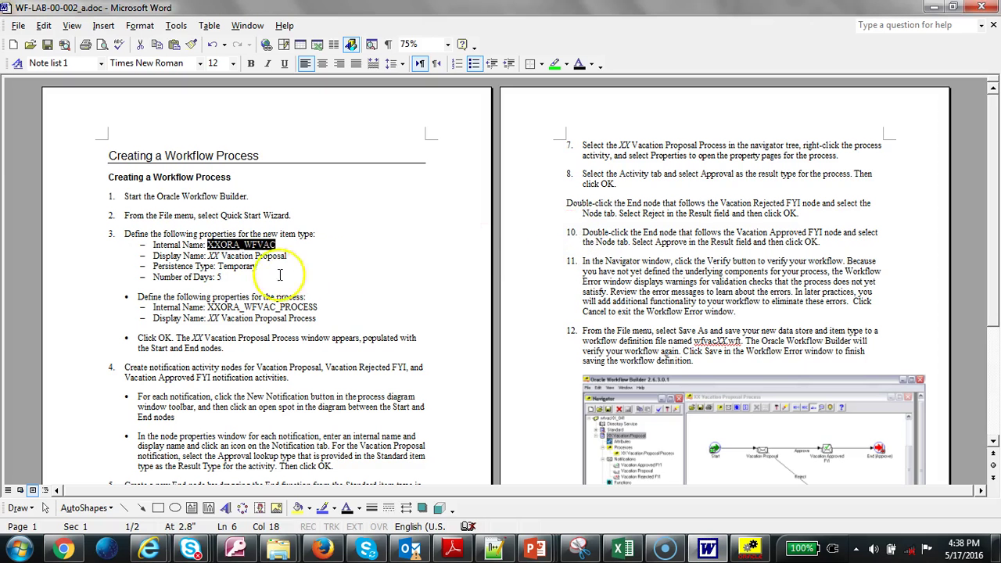
left_click(286, 245)
left_click_drag(285, 245, 227, 246)
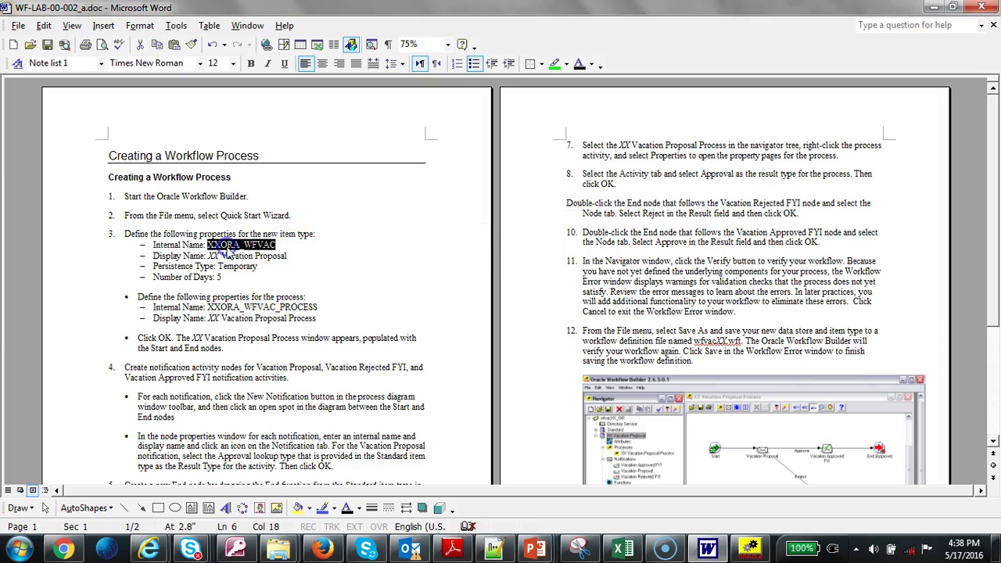
key("alt+Tab")
key("shift+Tab")
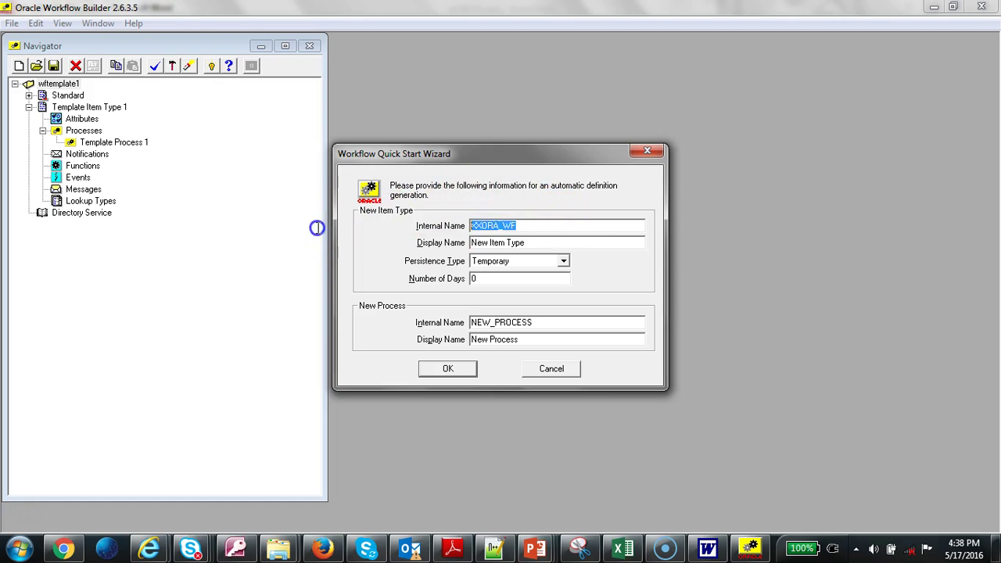
Replace the wizard's Internal Name with XXORA_WFVAC copied from the lab sheet
key("alt+Tab")
left_click(250, 245)
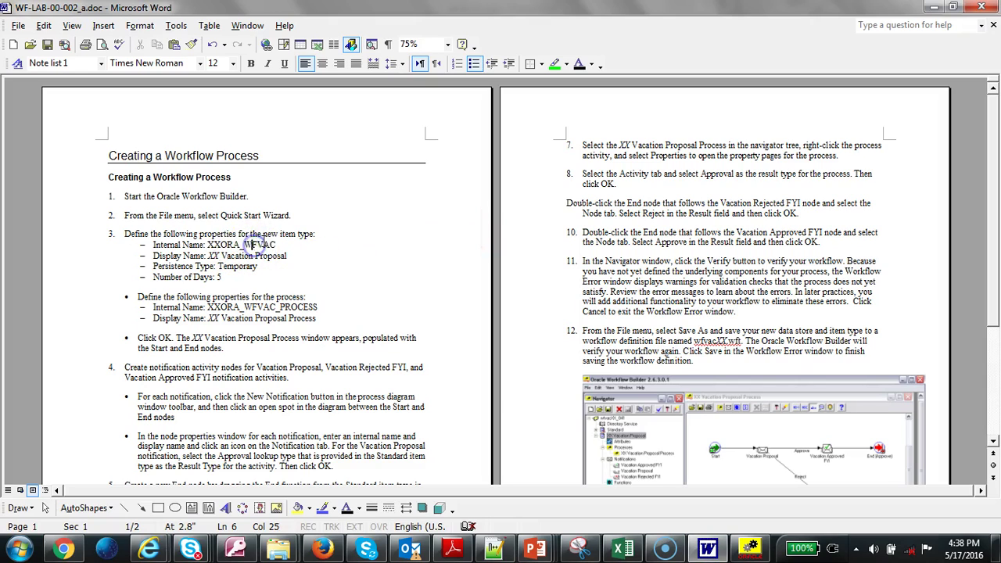
key("Right")
key("Right")
key("Delete")
key("alt+Tab")
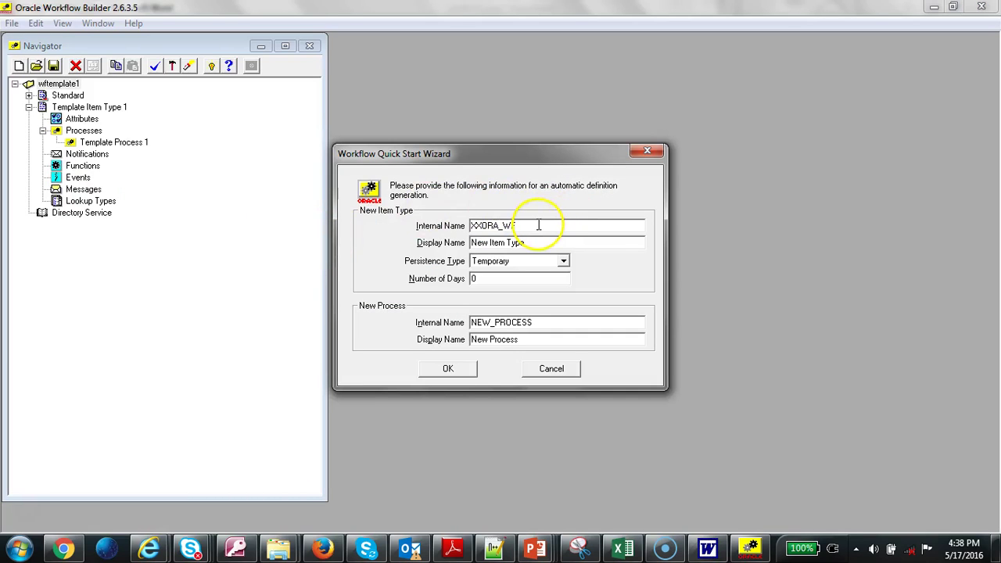
key("shift+Home")
key("BackSpace")
key("alt+Tab")
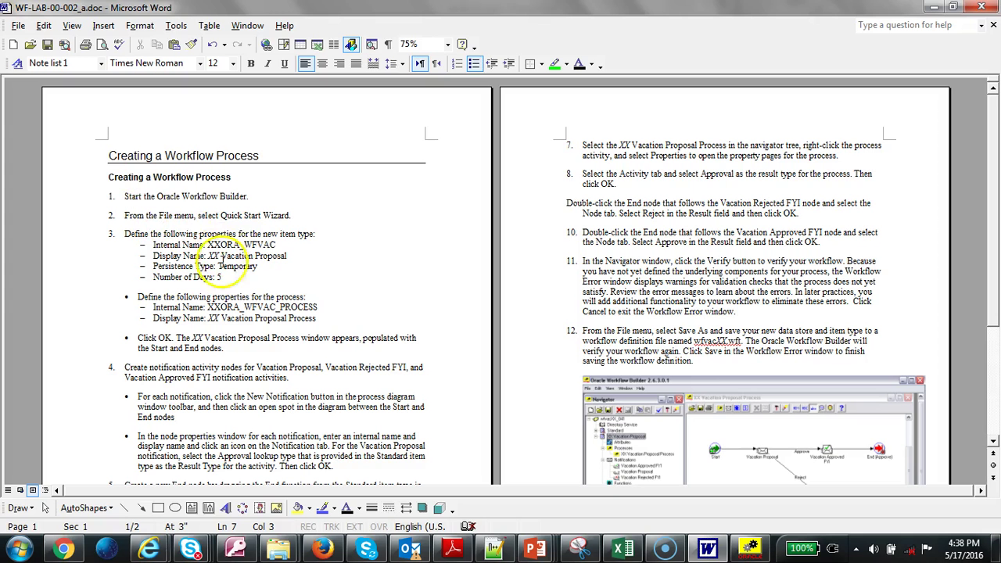
left_click_drag(207, 245, 275, 245)
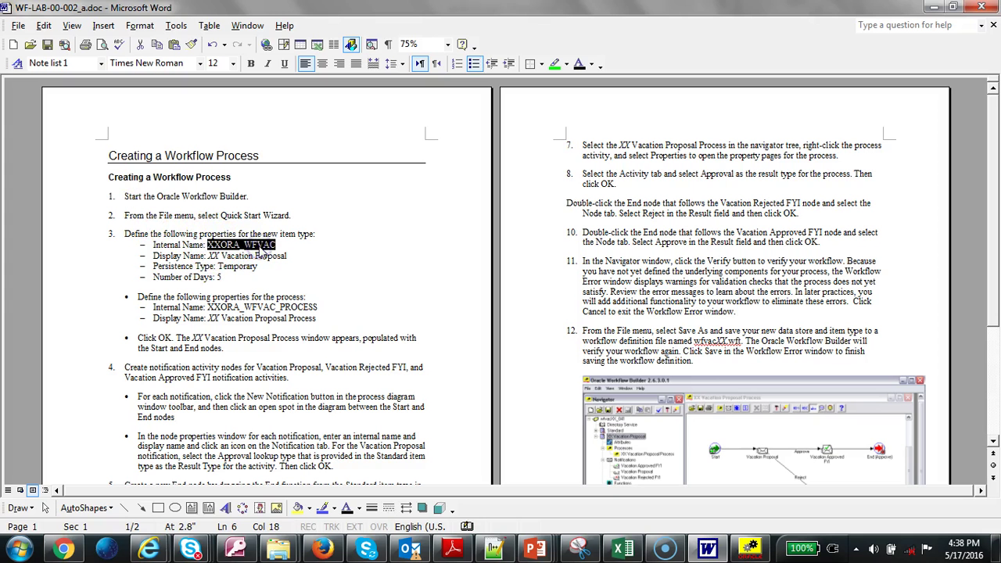
key("ctrl+c")
key("alt+Tab")
key("ctrl+v")
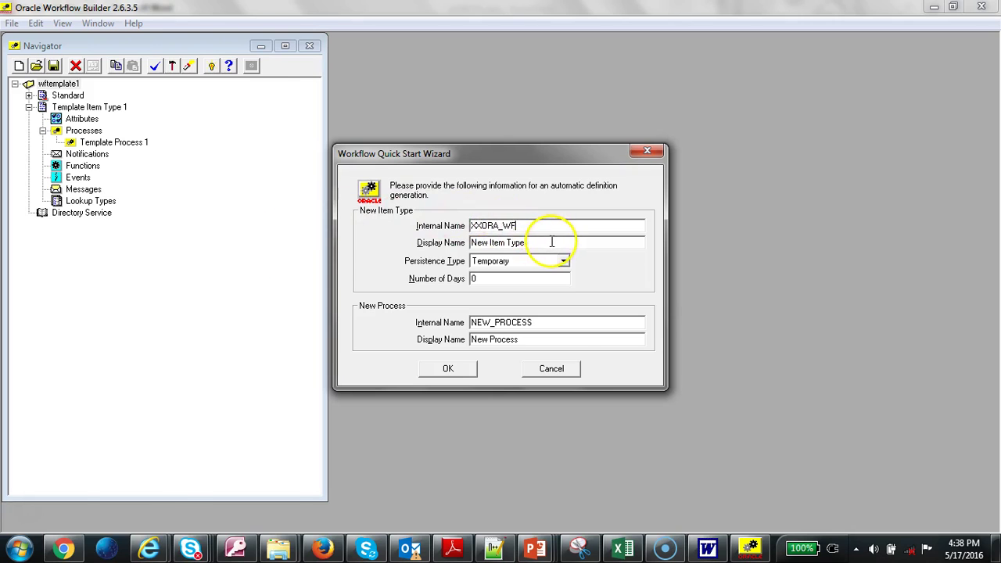
key("alt+Tab")
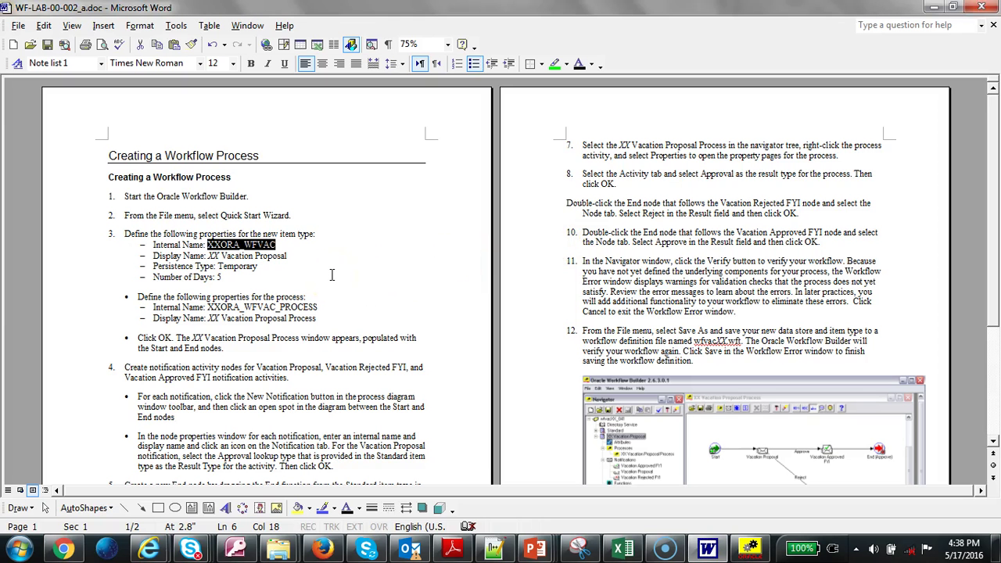
key("alt+Tab")
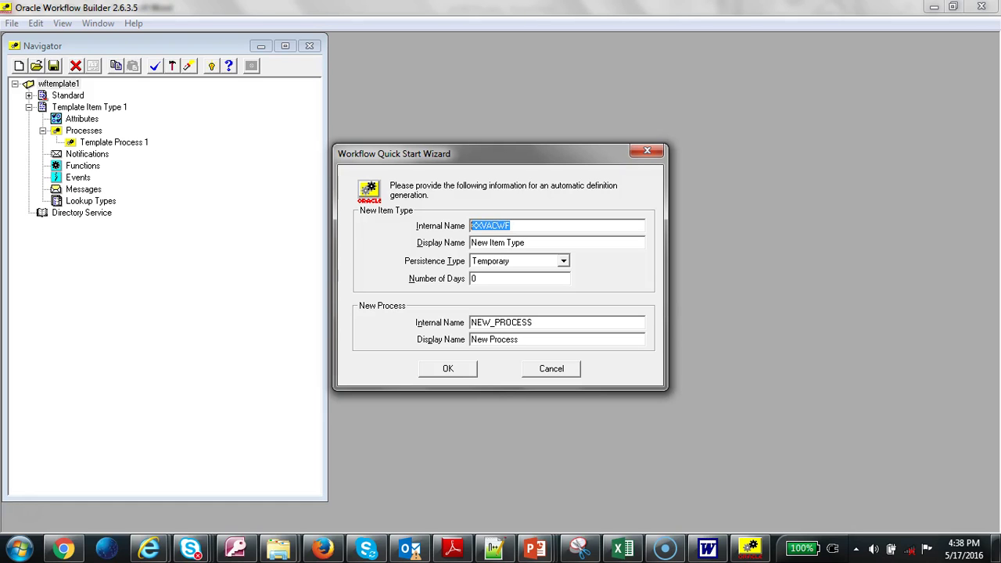
key("alt+Tab")
Paste XX Vacation Proposal as the item type display name
left_click(290, 257)
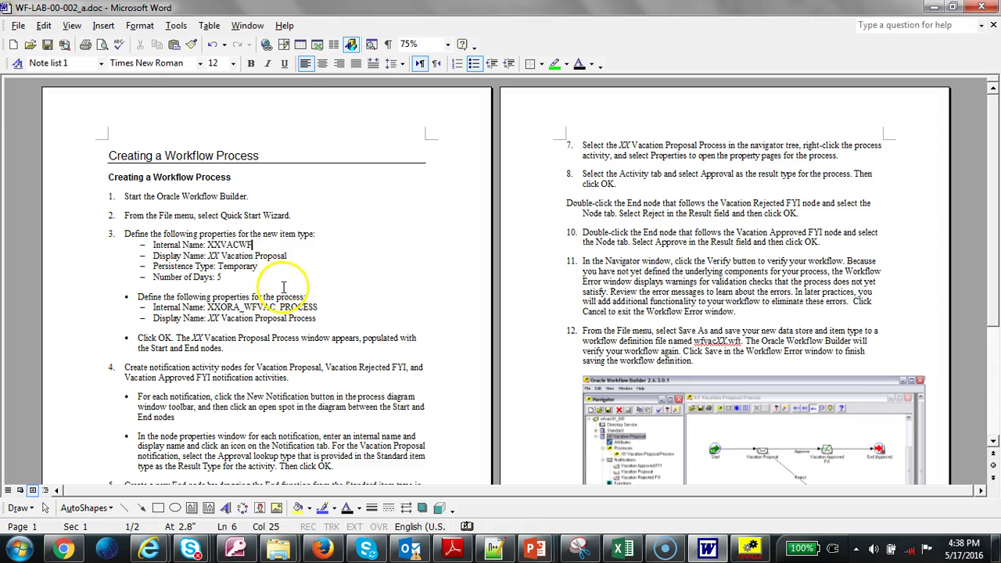
left_click_drag(288, 256, 213, 259)
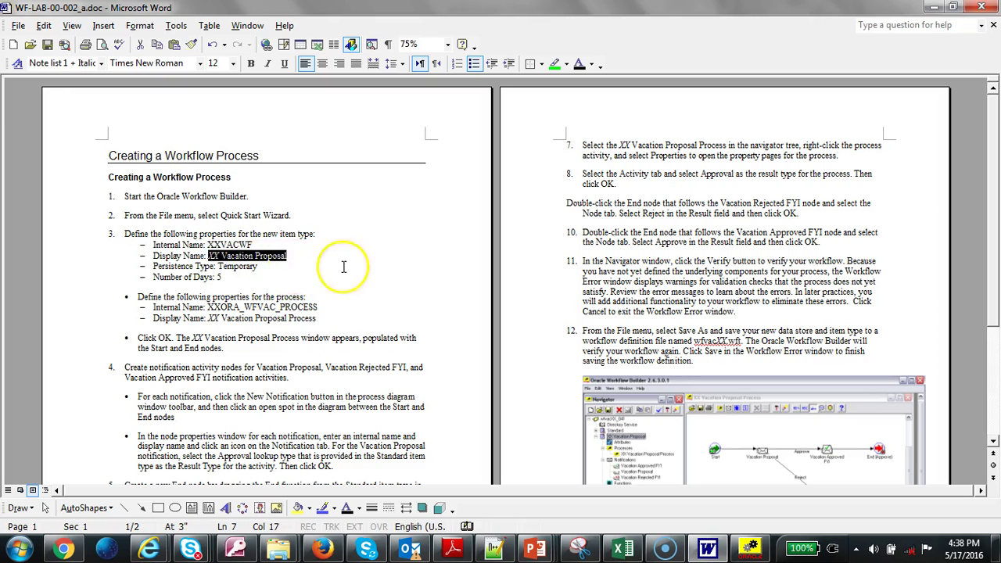
key("alt+Tab")
key("Tab")
key("ctrl+v")
key("Tab")
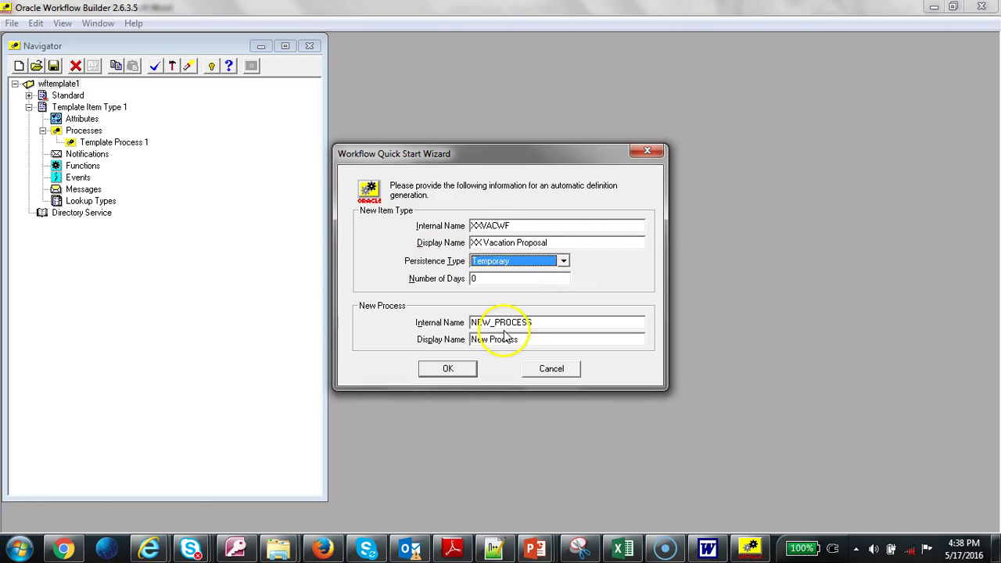
Paste XXORA_WFVAC_PROCESS as the process internal name
key("alt+Tab")
left_click_drag(329, 313, 210, 308)
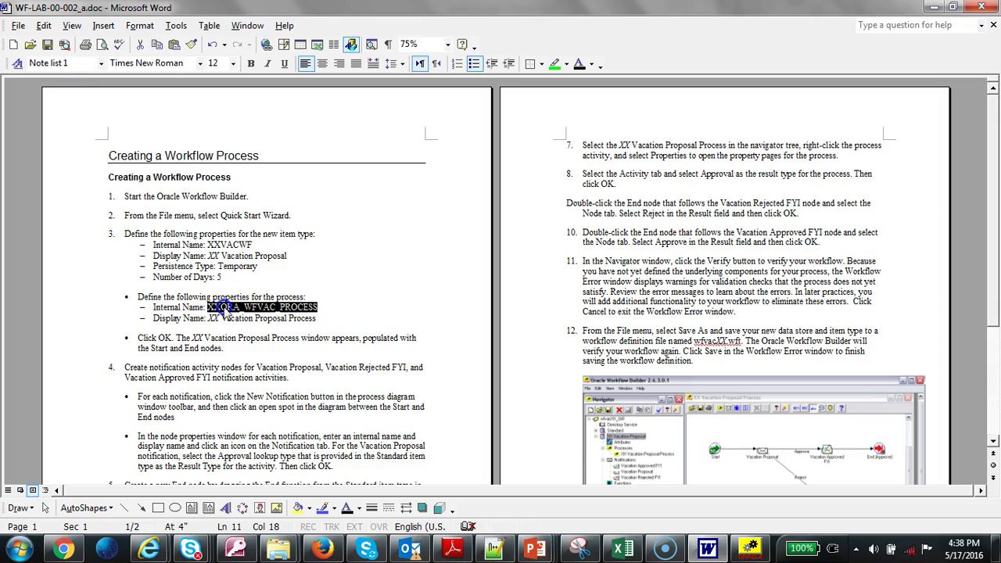
key("alt+Tab")
key("Tab")
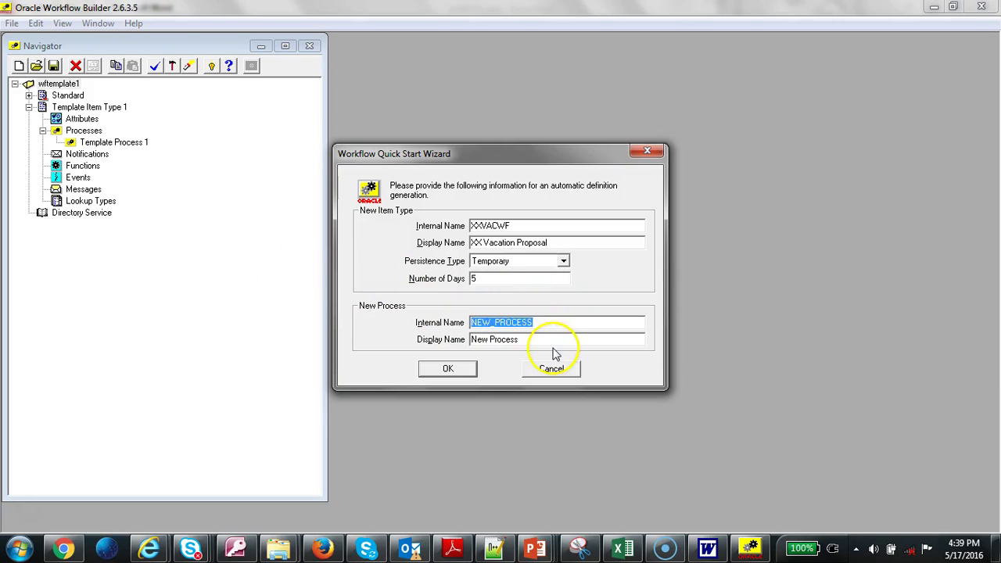
key("ctrl+v")
key("Tab")
Paste XX Vacation Proposal Process as the process display name and finish the wizard
key("alt+Tab")
left_click_drag(316, 319, 210, 319)
key("ctrl+c")
key("alt+Tab")
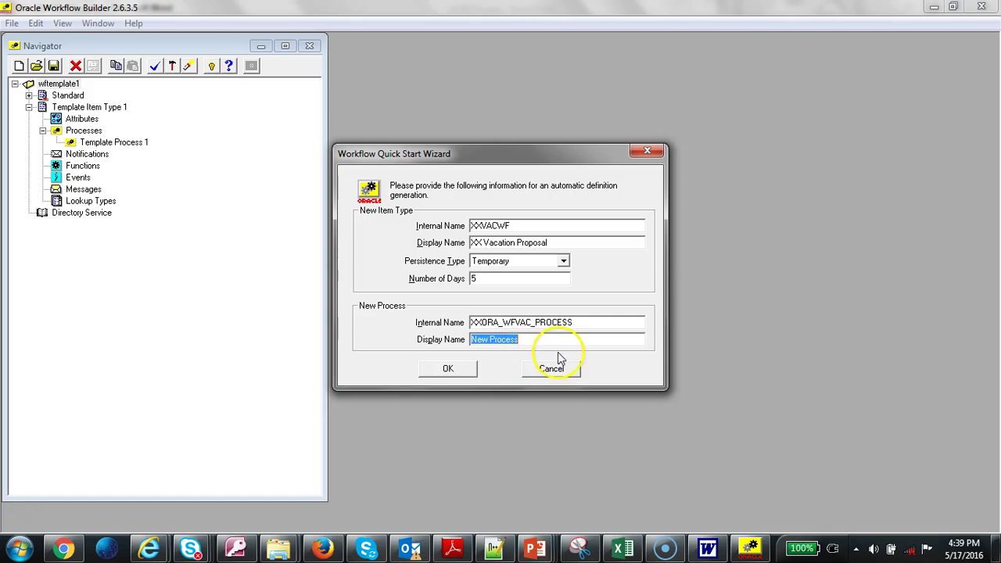
key("ctrl+v")
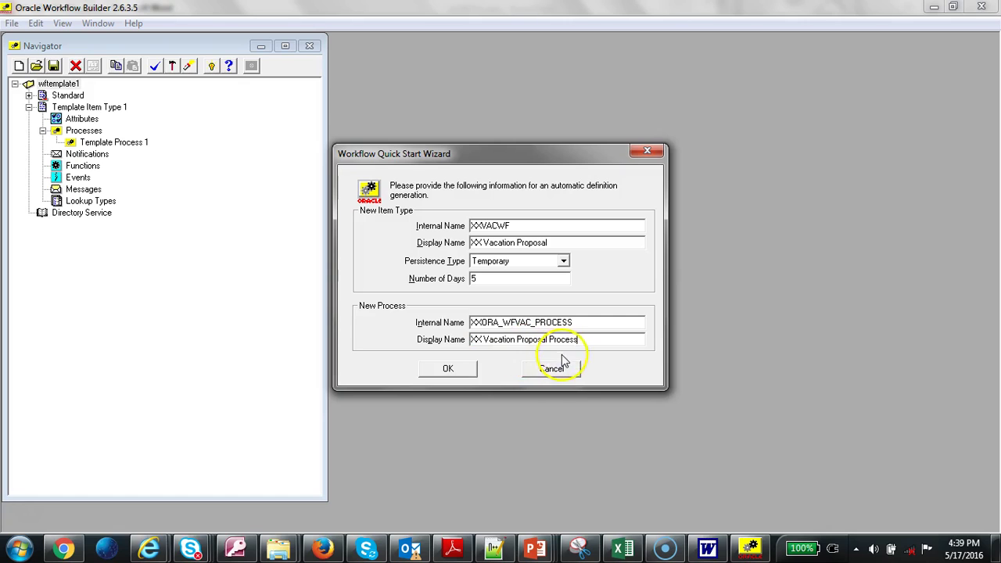
left_click(449, 369)
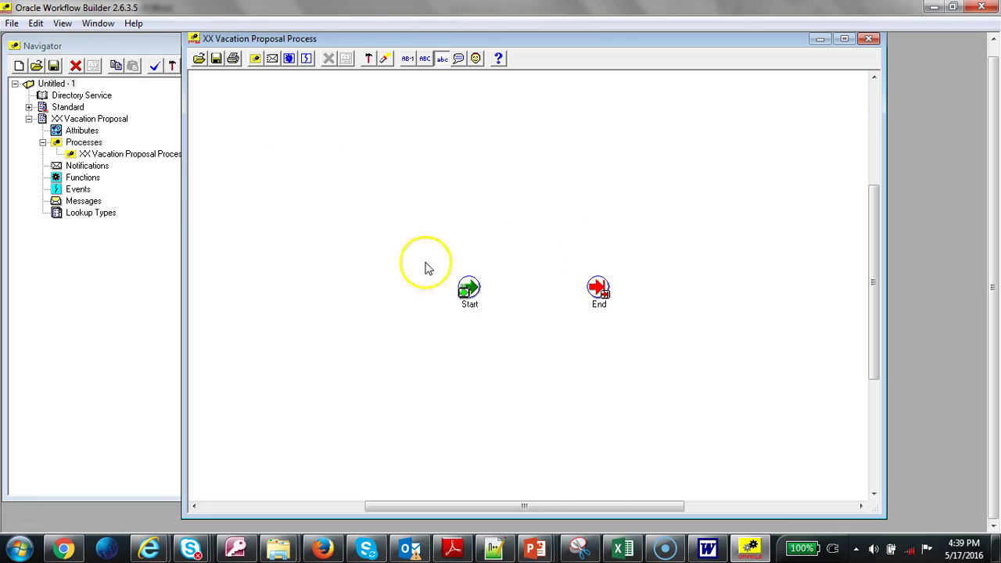
Save the workflow as XXORA_WFVAC.wft in wf-00-02, overwriting the existing file
left_click(54, 66)
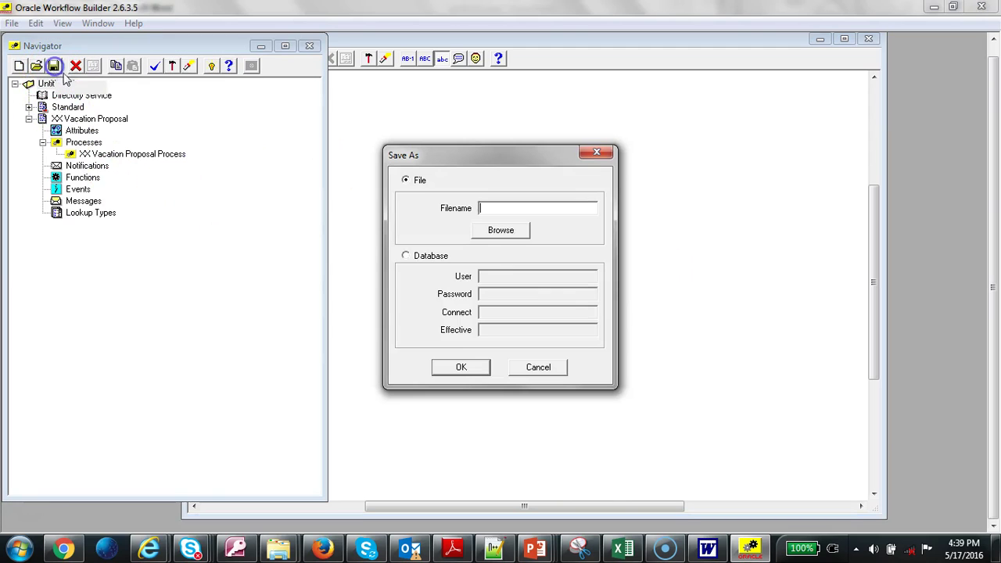
left_click(501, 230)
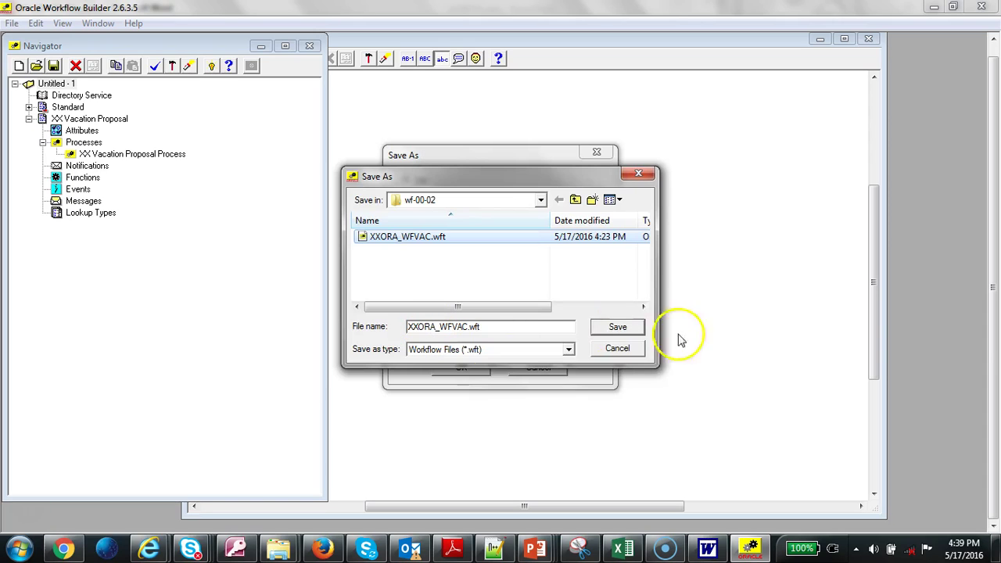
left_click(443, 329)
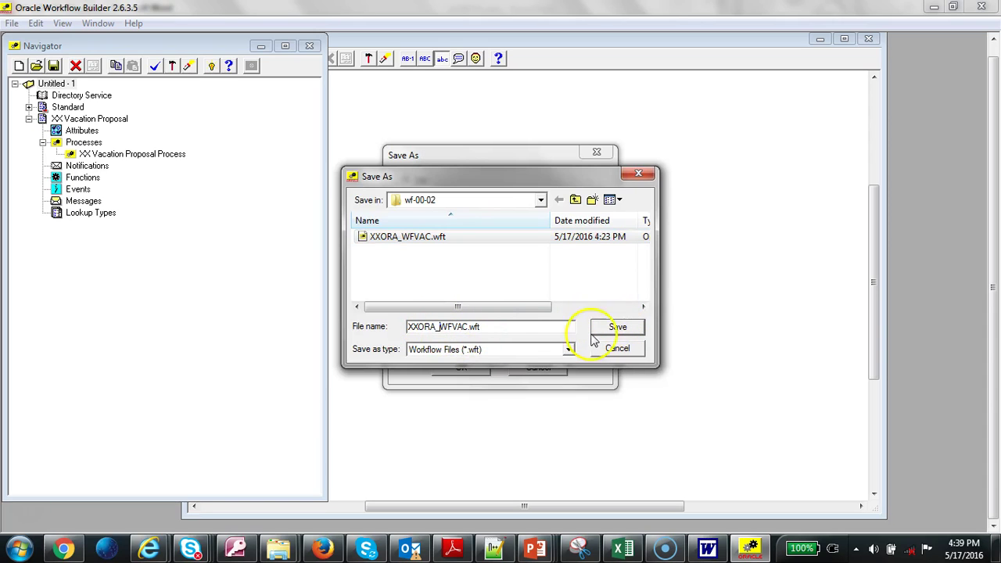
left_click(619, 326)
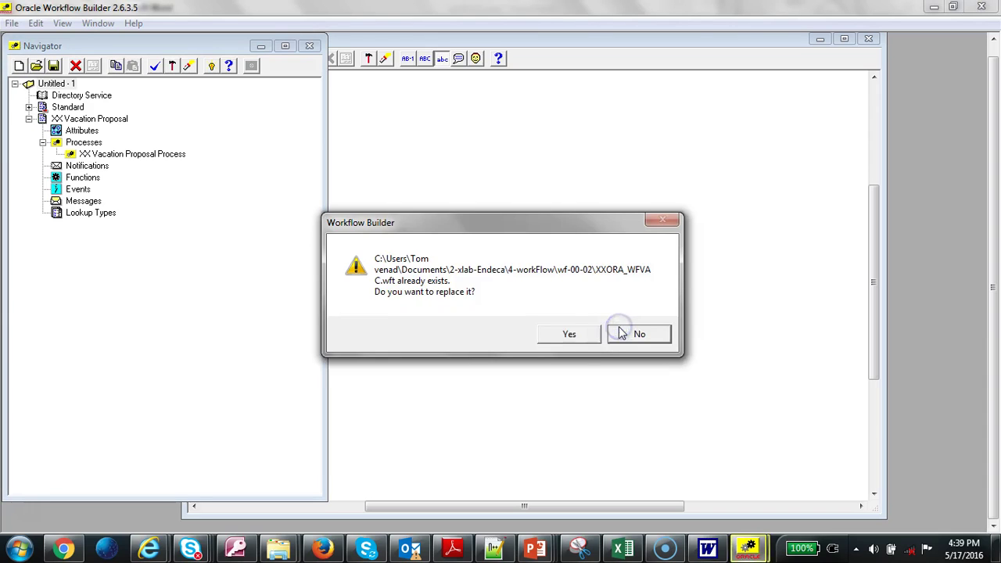
left_click(574, 335)
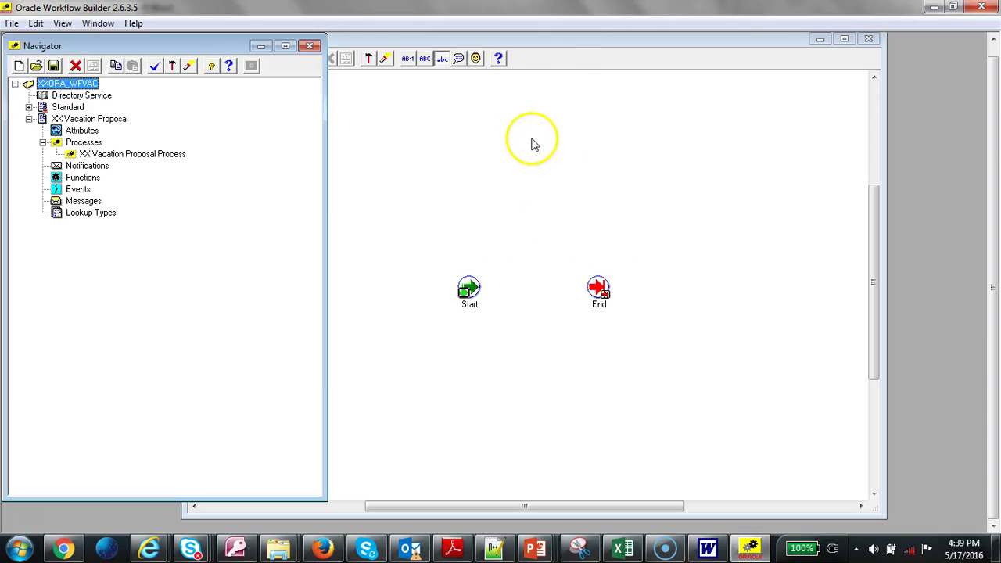
Set the XX Vacation Proposal Process result type to Approval in its properties
left_click_drag(571, 45, 628, 39)
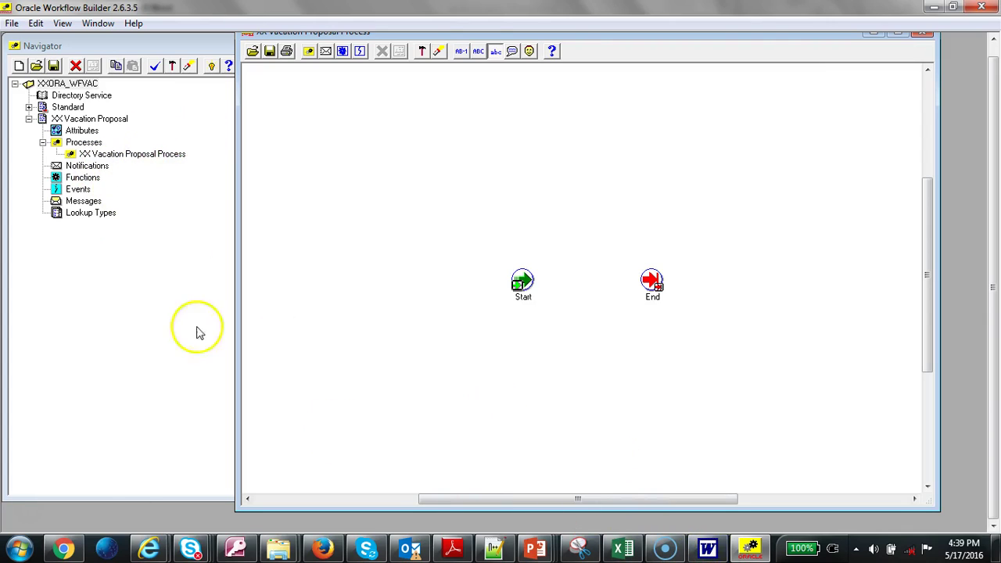
right_click(93, 171)
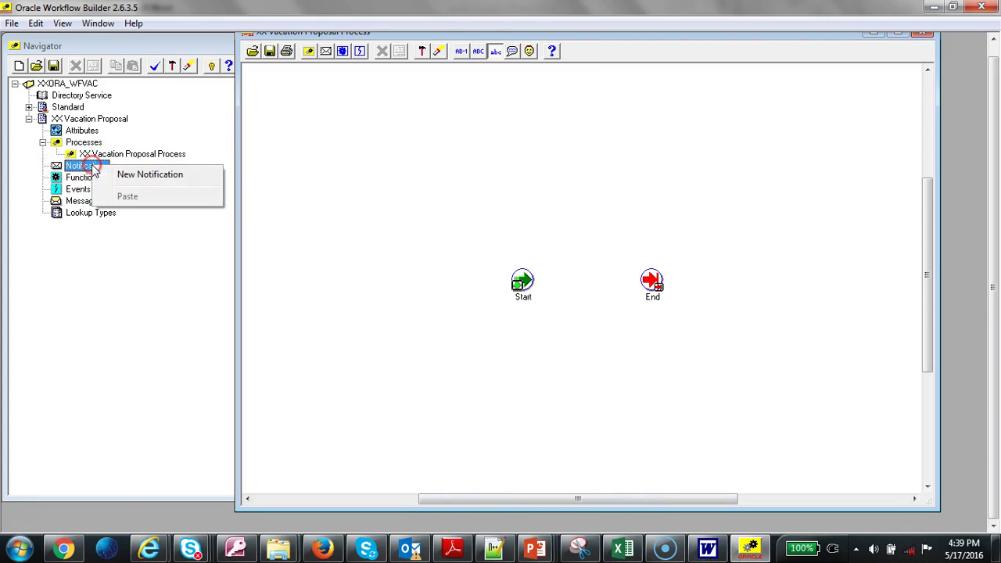
right_click(164, 154)
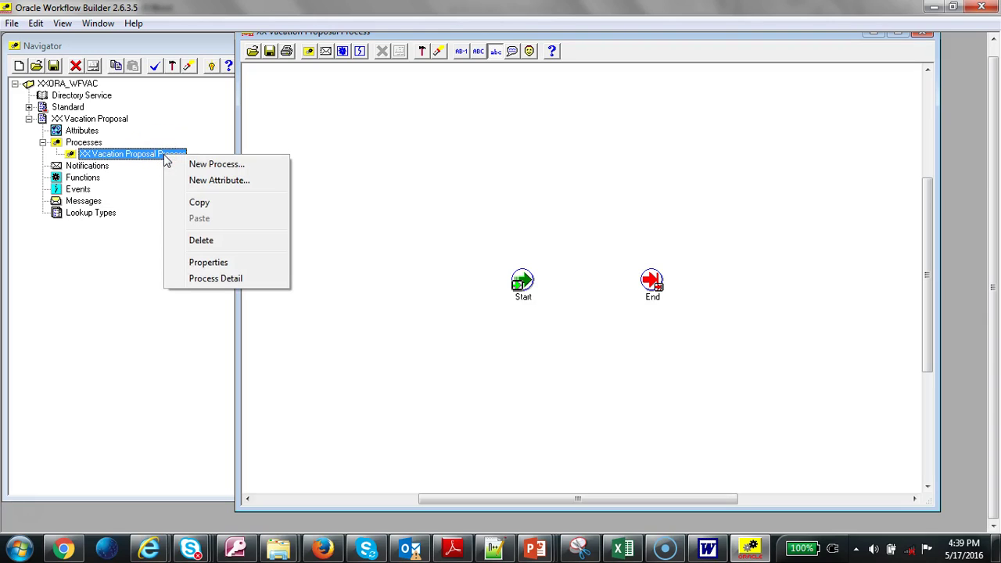
left_click(215, 262)
left_click(208, 216)
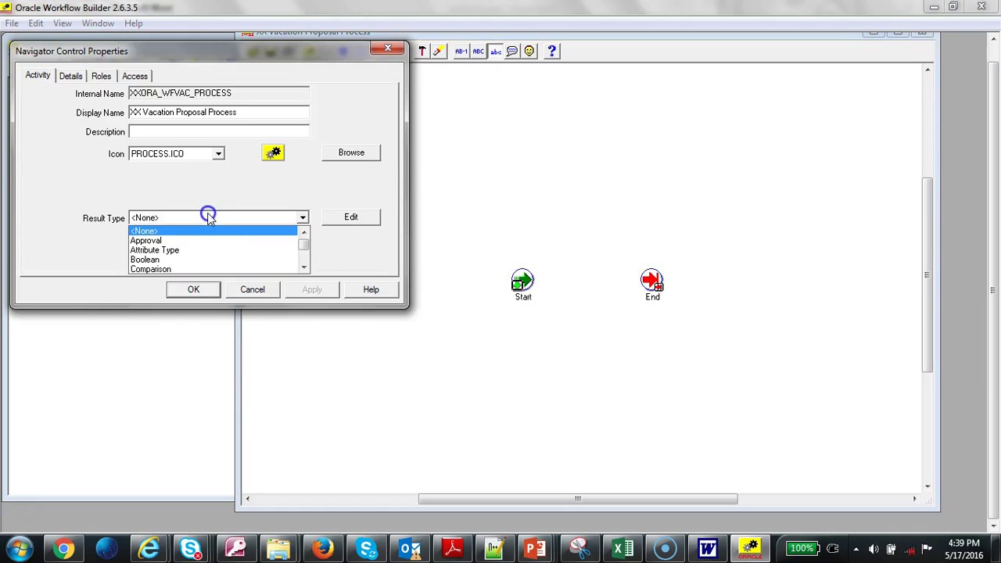
left_click(169, 241)
left_click(313, 288)
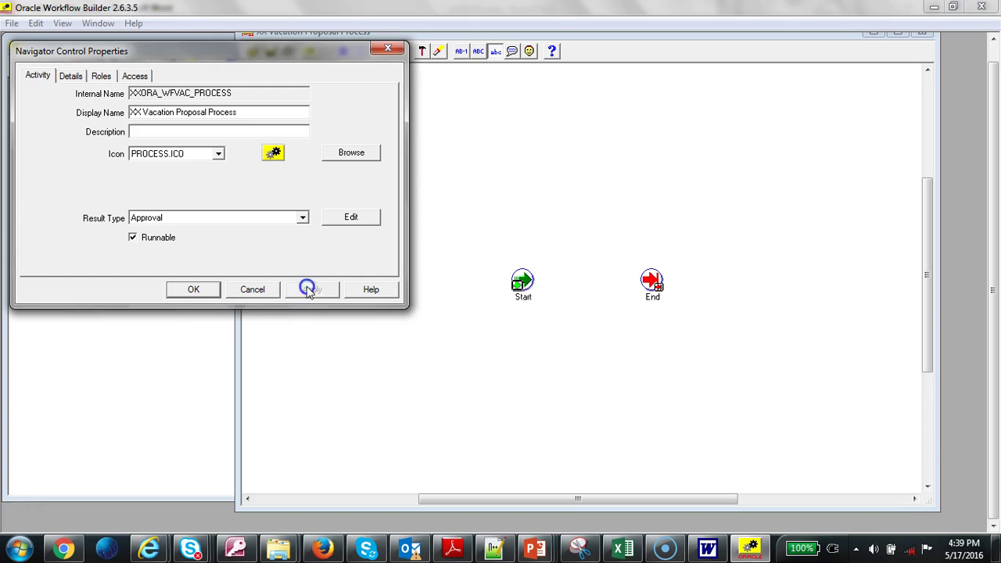
left_click(203, 300)
left_click(93, 167)
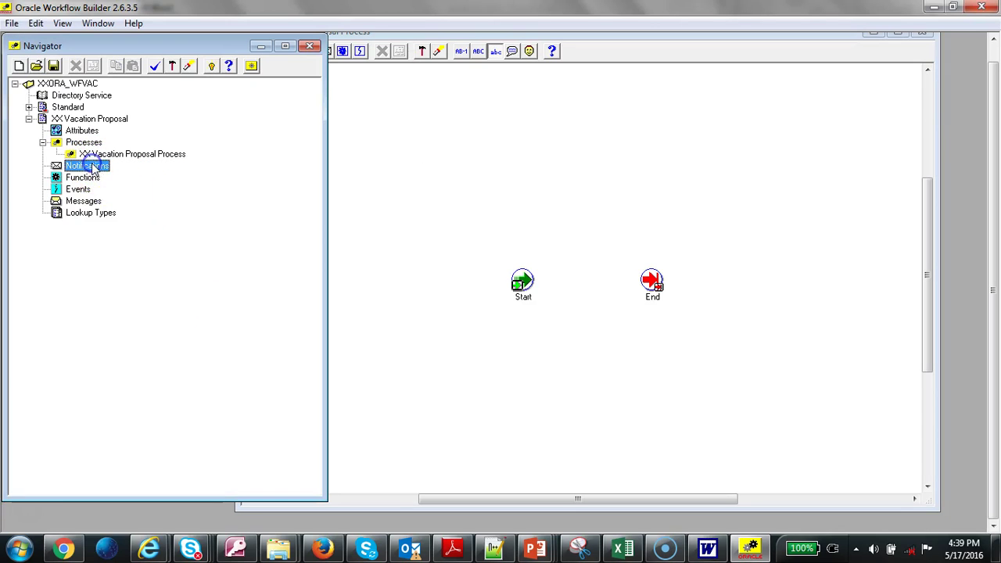
right_click(92, 166)
Create a notification named XXORA_WFVAC_PROP with display name and description Vacation Proposal
left_click(131, 178)
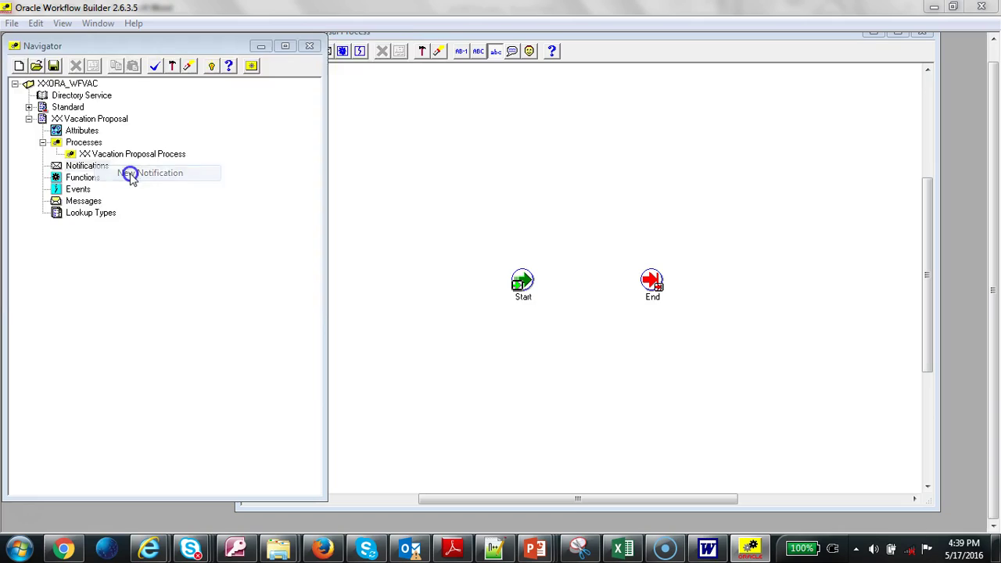
left_click(166, 96)
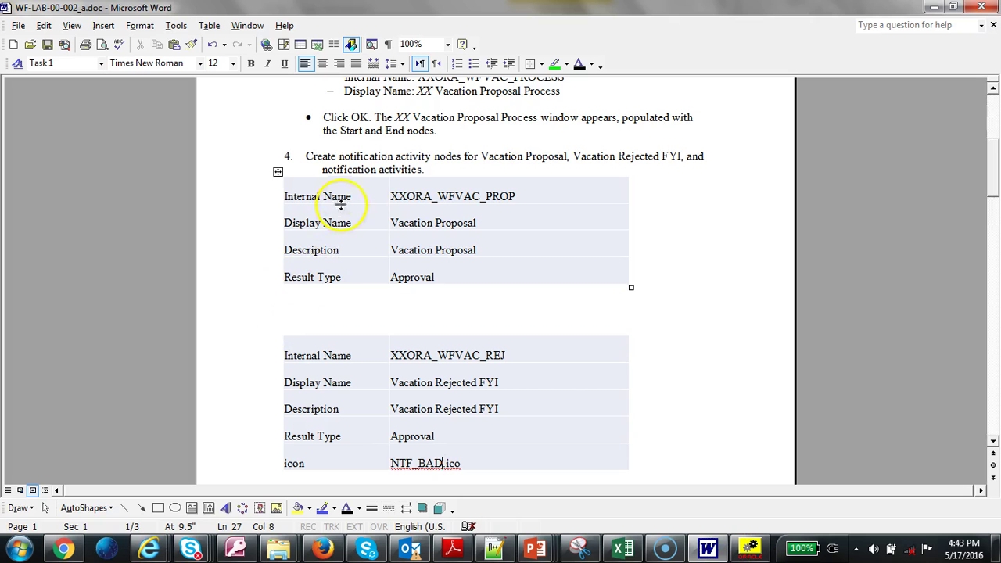
double_click(452, 197)
left_click(749, 548)
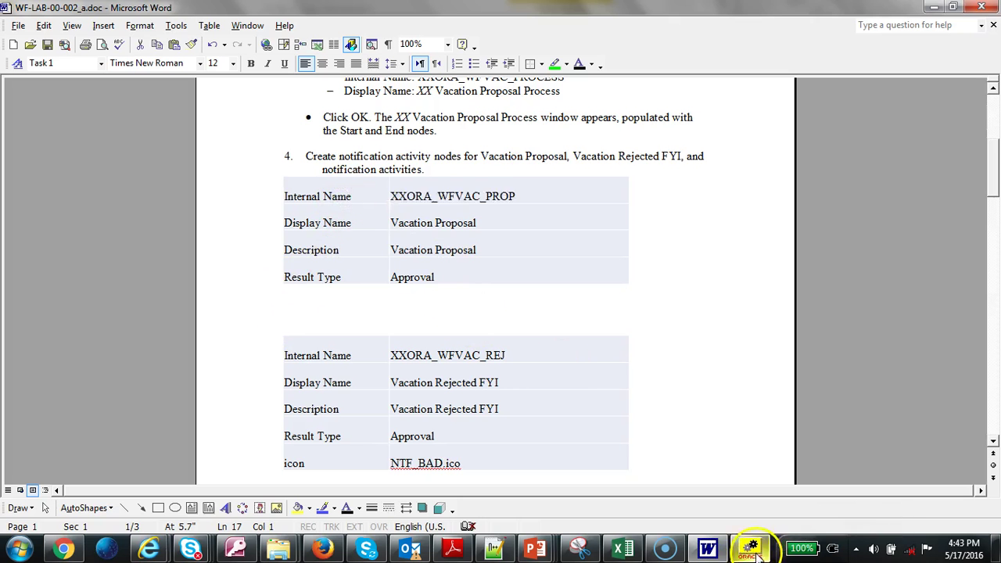
left_click(185, 95)
key("alt+Tab")
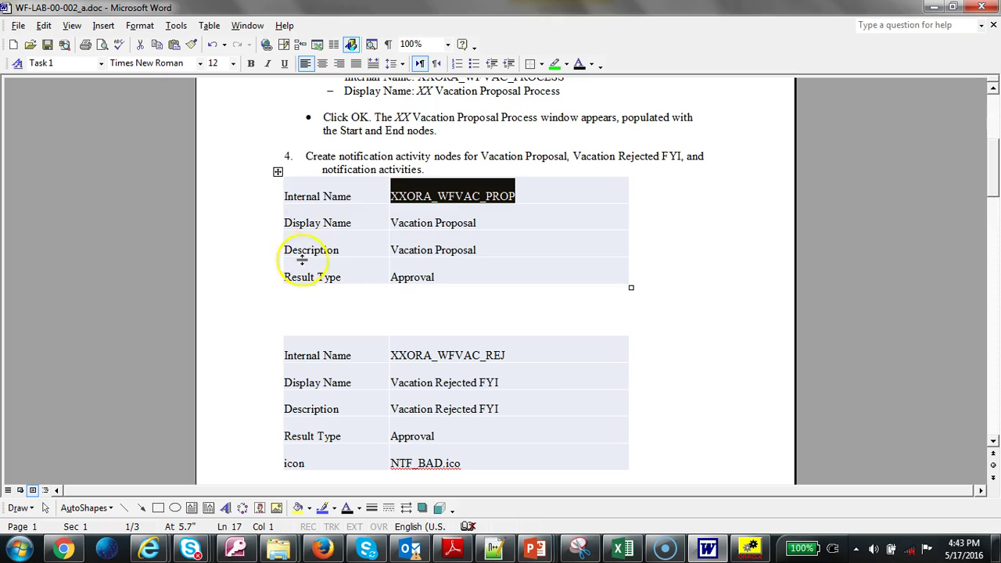
left_click(319, 219)
key("Tab")
key("alt+Tab")
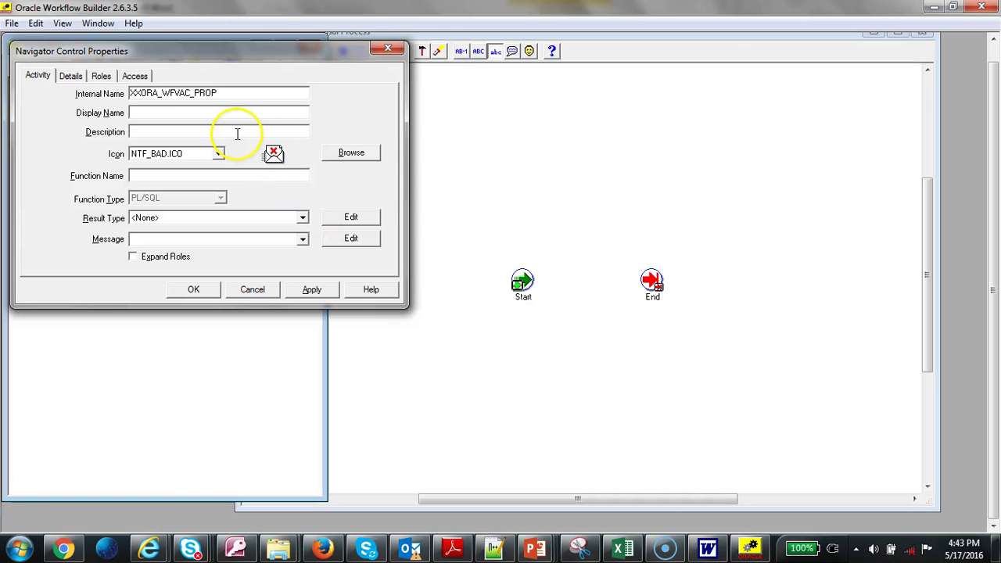
key("ctrl+v")
Give the notification the NOTIFY.ICO icon and Approval result type
left_click(218, 153)
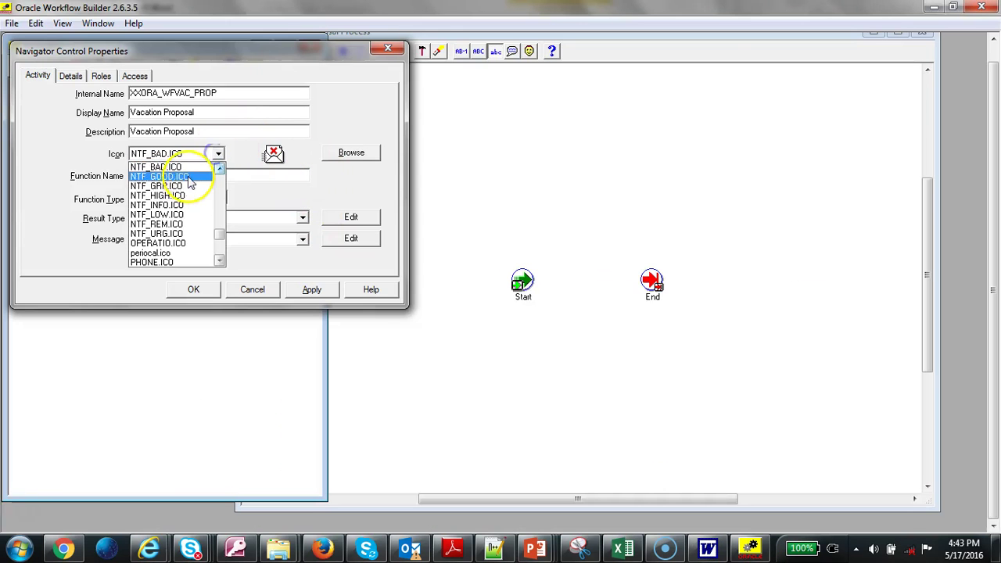
left_click(173, 168)
left_click(181, 174)
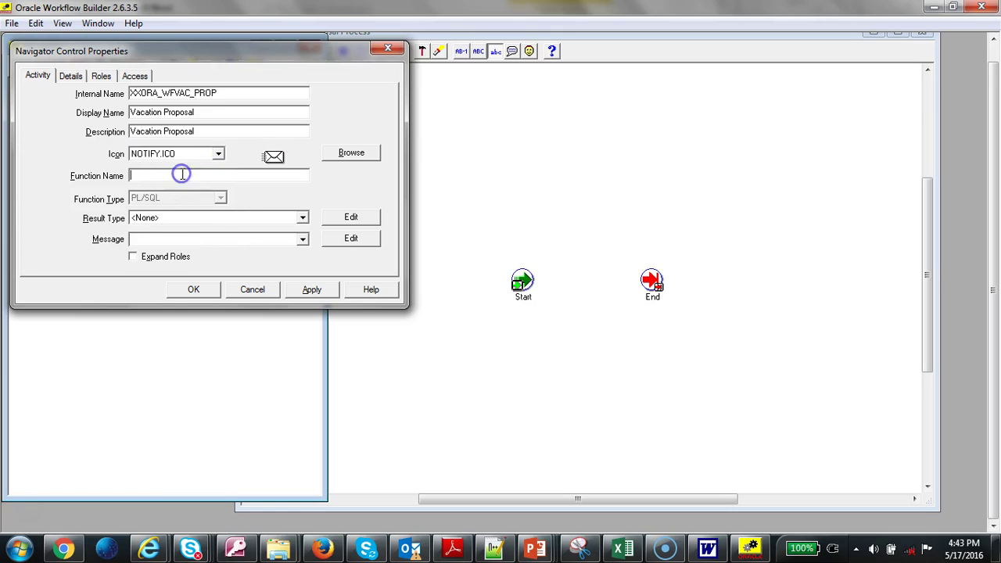
left_click(239, 217)
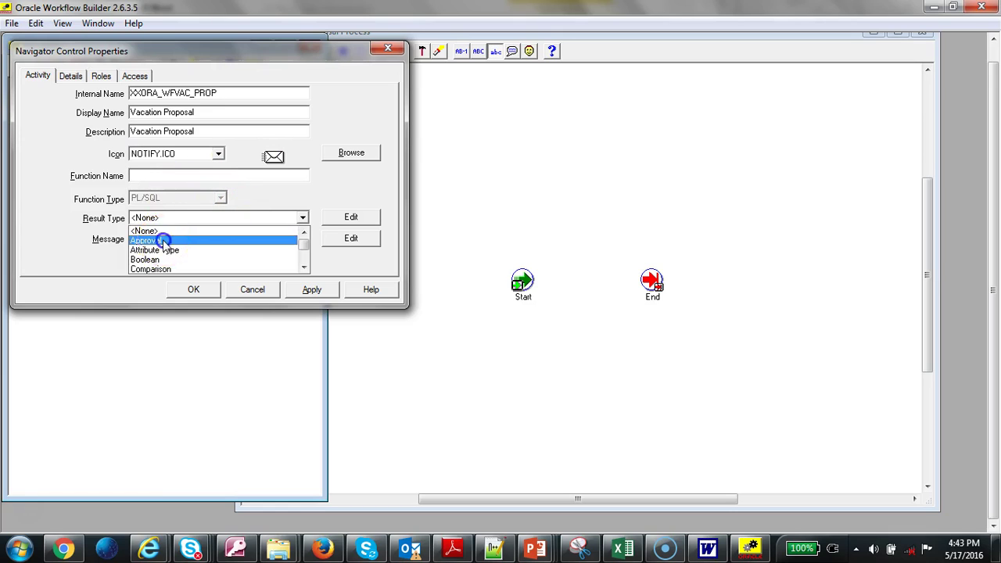
left_click(215, 238)
left_click(325, 291)
left_click(198, 291)
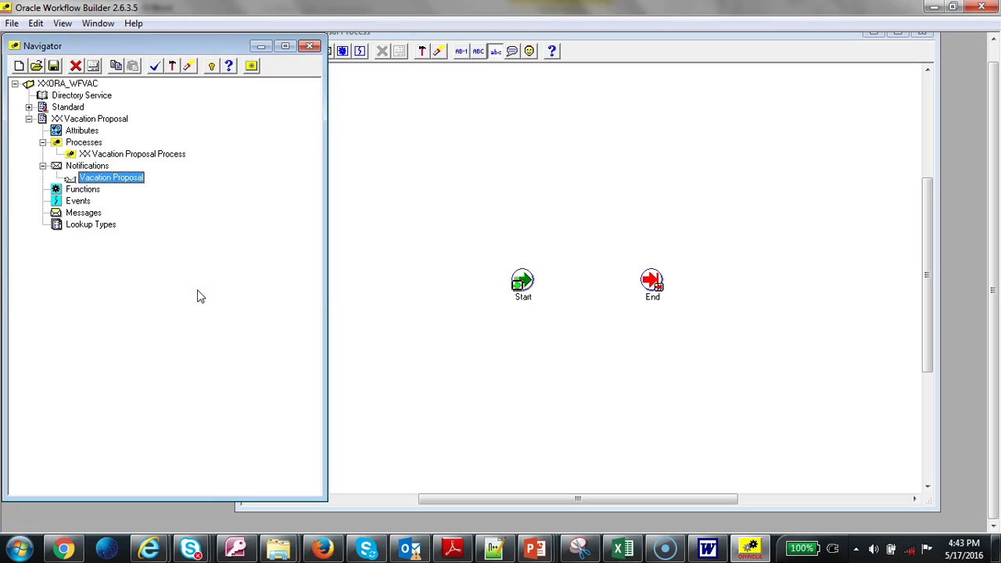
right_click(99, 168)
Create a notification XXORA_WFVAC_REJ with display name and description Vacation Rejected FYI
left_click(149, 177)
key("alt+Tab")
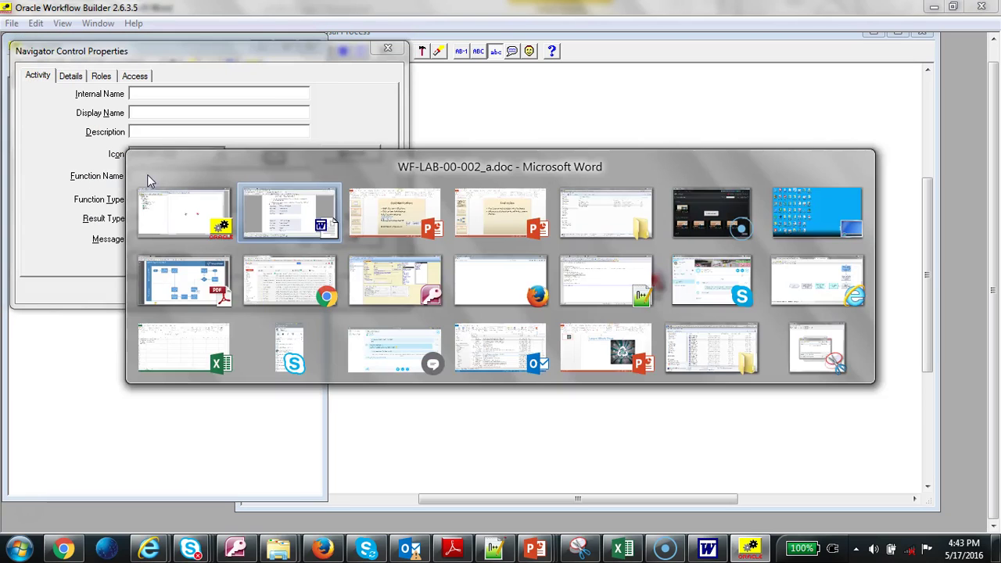
left_click(296, 366)
key("Tab")
key("ctrl+c")
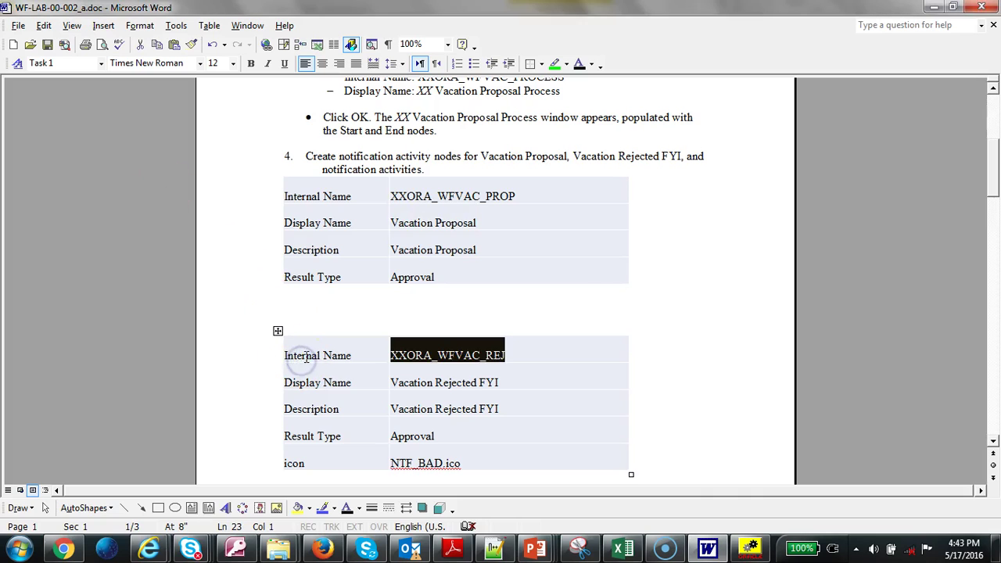
key("alt+Tab")
key("ctrl+v")
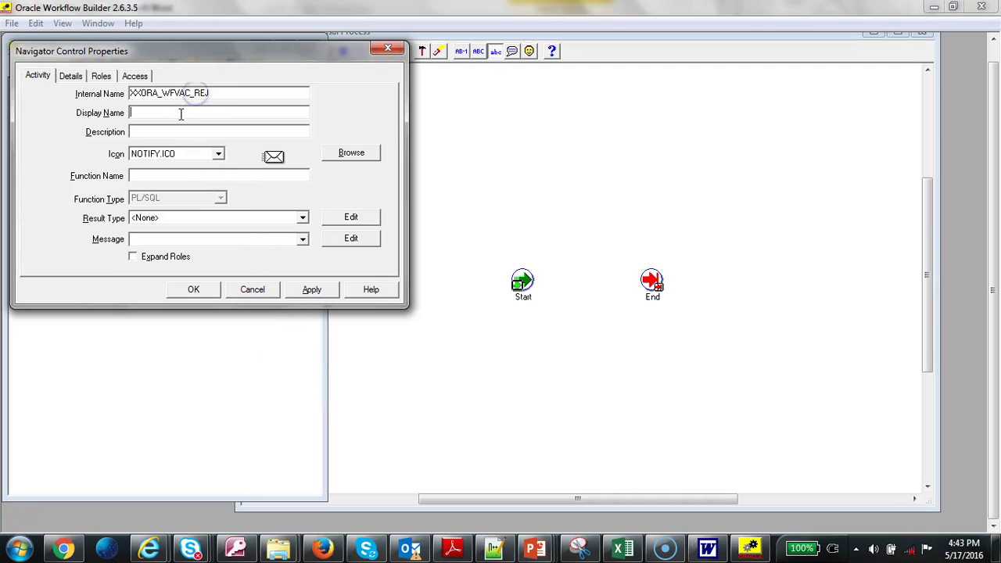
key("alt+Tab")
left_click(337, 387)
key("ctrl+c")
key("Tab")
key("alt+Tab")
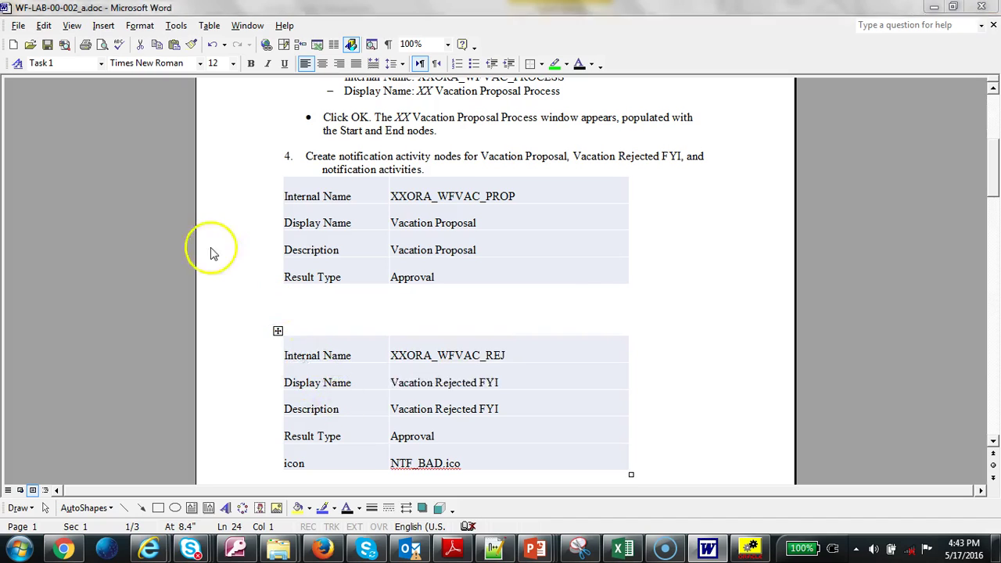
left_click(170, 115)
key("ctrl+v")
Give the notification the NTF_BAD.ICO icon and Approval result type
left_click(205, 155)
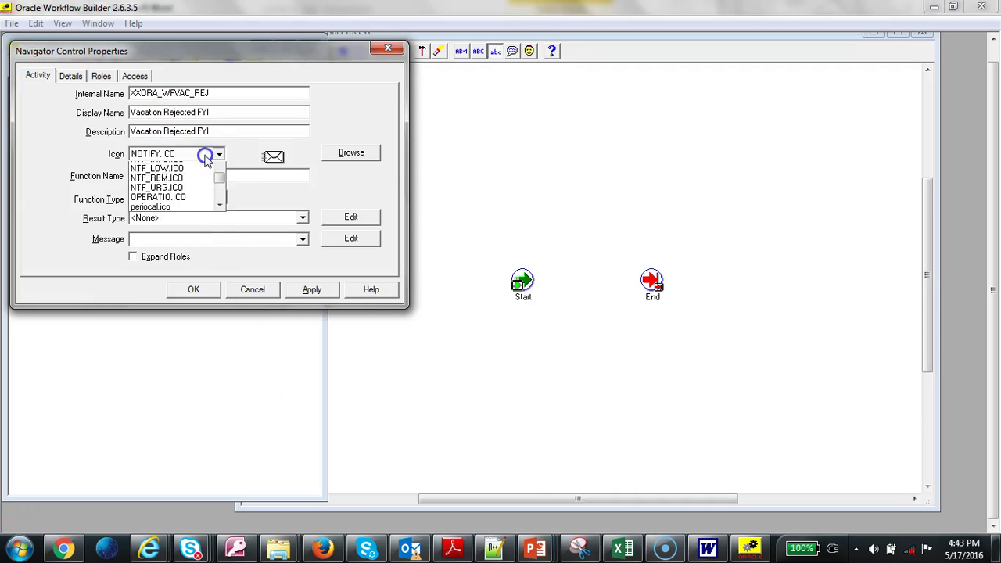
left_click(194, 178)
key("alt+Tab")
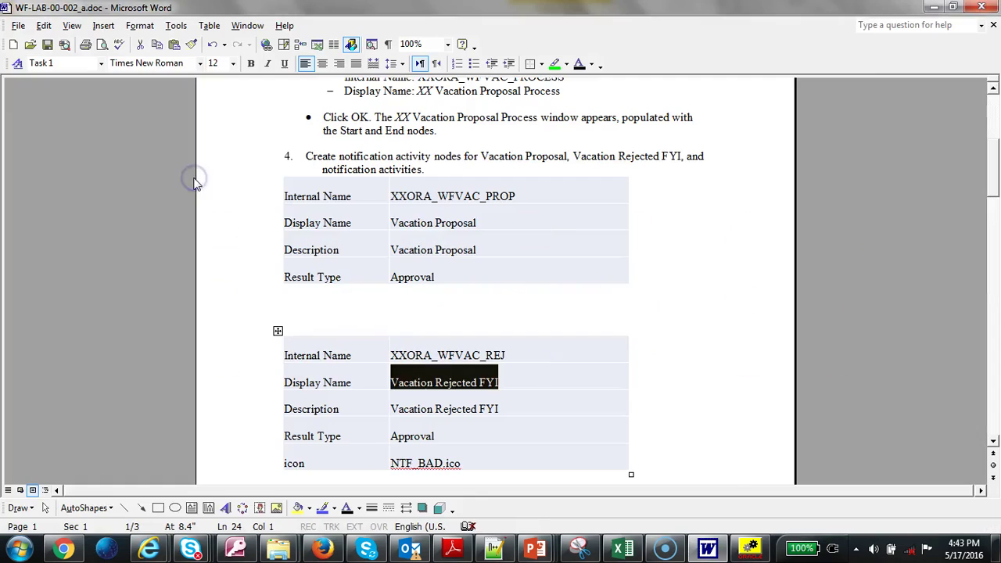
key("alt+Tab")
left_click(279, 218)
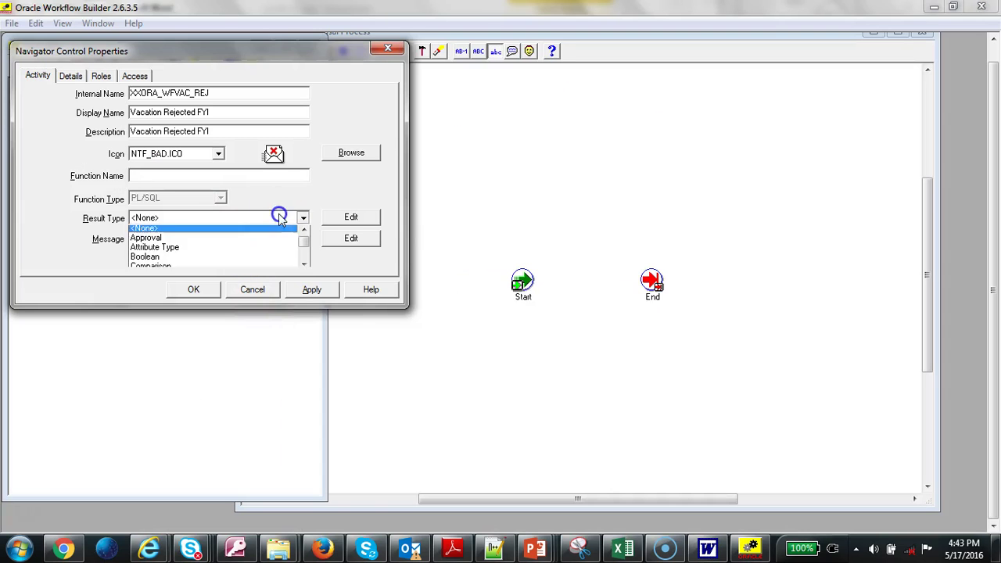
left_click(201, 237)
left_click(311, 291)
left_click(194, 289)
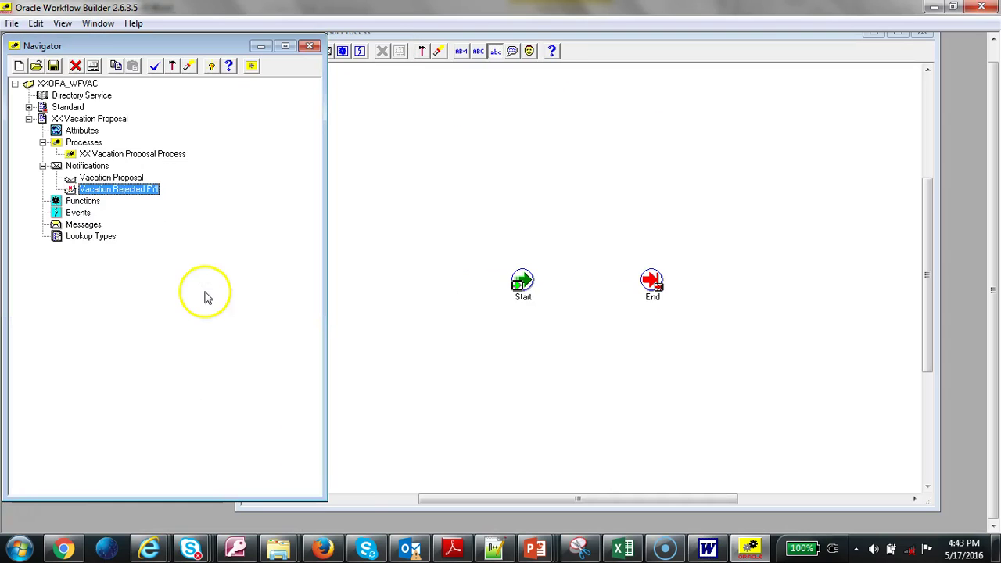
right_click(87, 165)
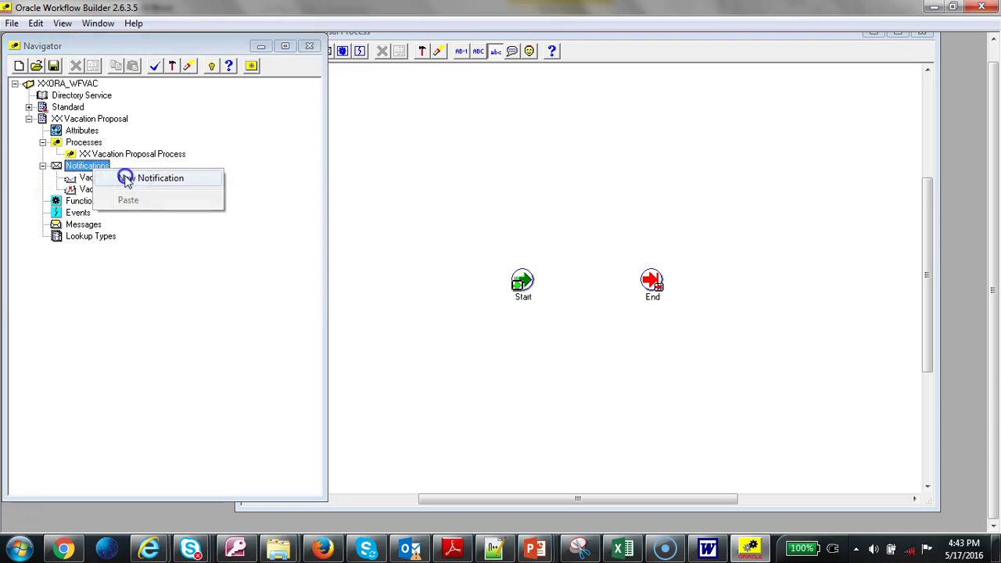
Create a third notification with internal name XXORA_WFVAC_APR pasted from the spec
left_click(130, 178)
key("alt+Tab")
scroll(347, 312, "down", 7)
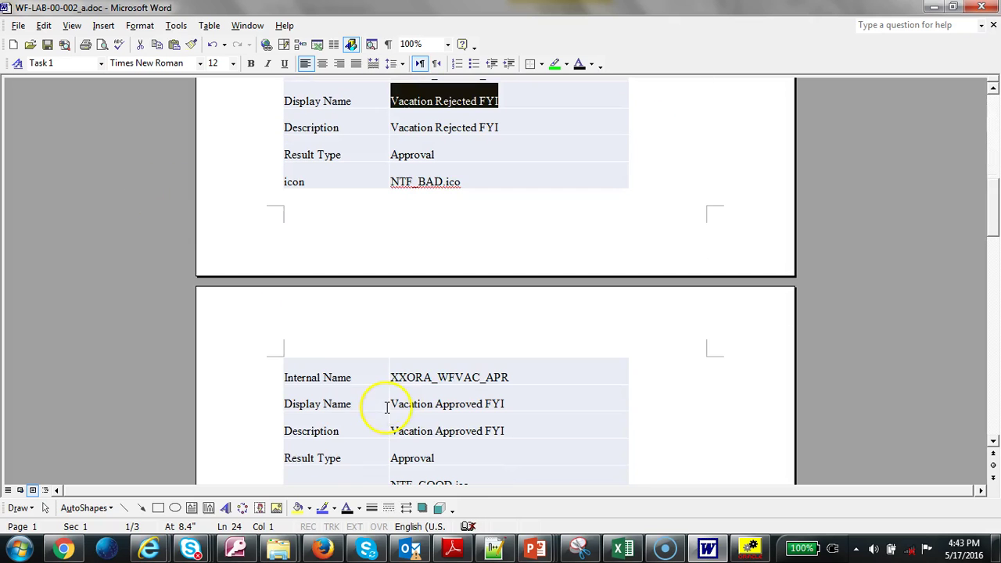
left_click(340, 376)
key("Tab")
key("ctrl+c")
key("alt+Tab")
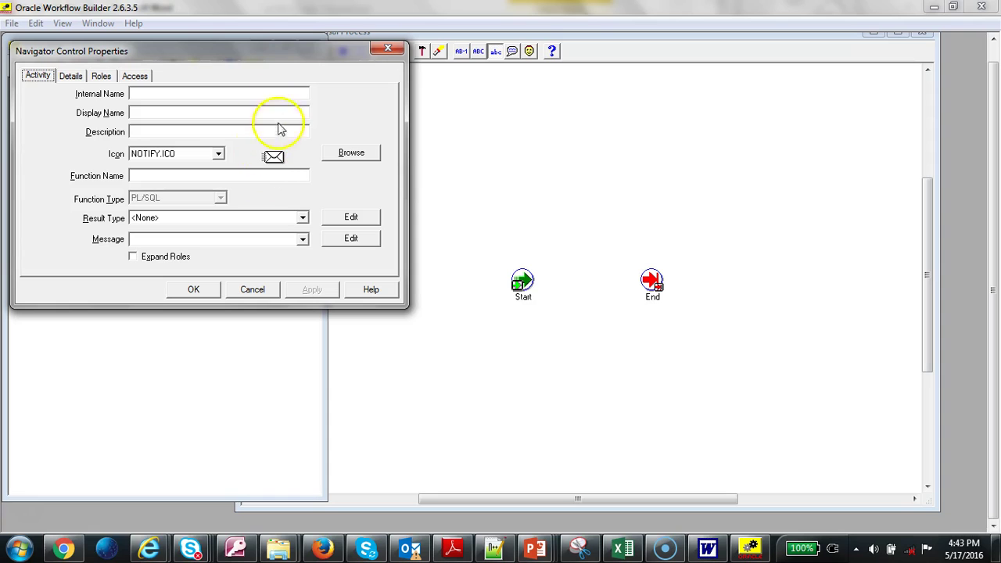
left_click(244, 92)
key("ctrl+v")
key("Tab")
Set its display name and description to Vacation Approved FYI
key("alt+Tab")
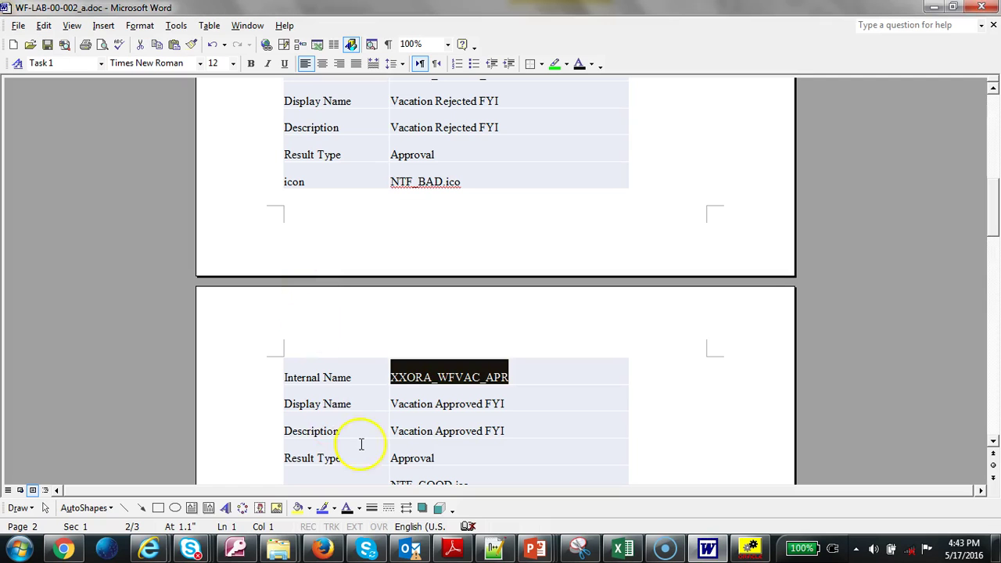
left_click(327, 411)
key("Tab")
key("ctrl+c")
key("alt+Tab")
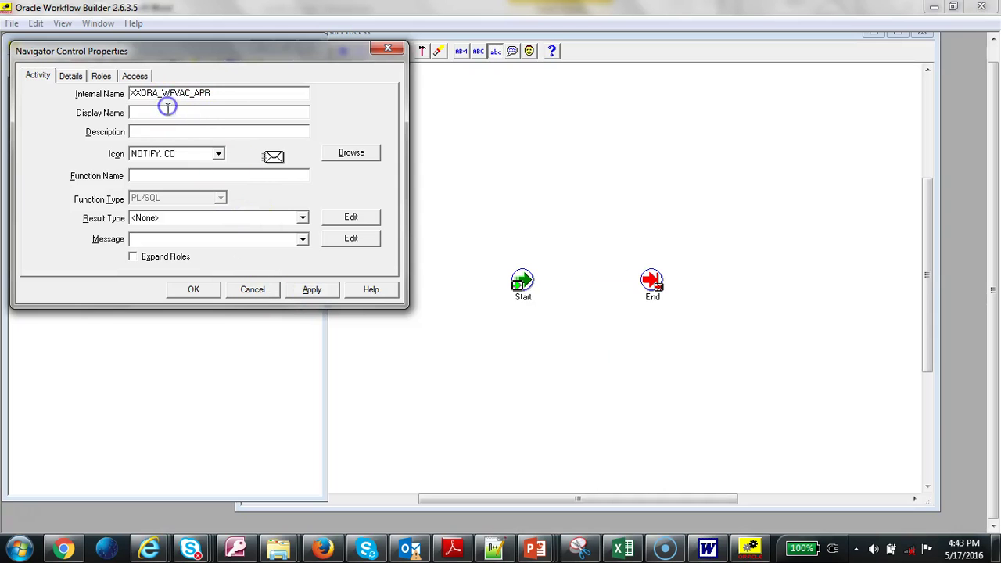
key("ctrl+v")
key("Tab")
key("ctrl+v")
key("Tab")
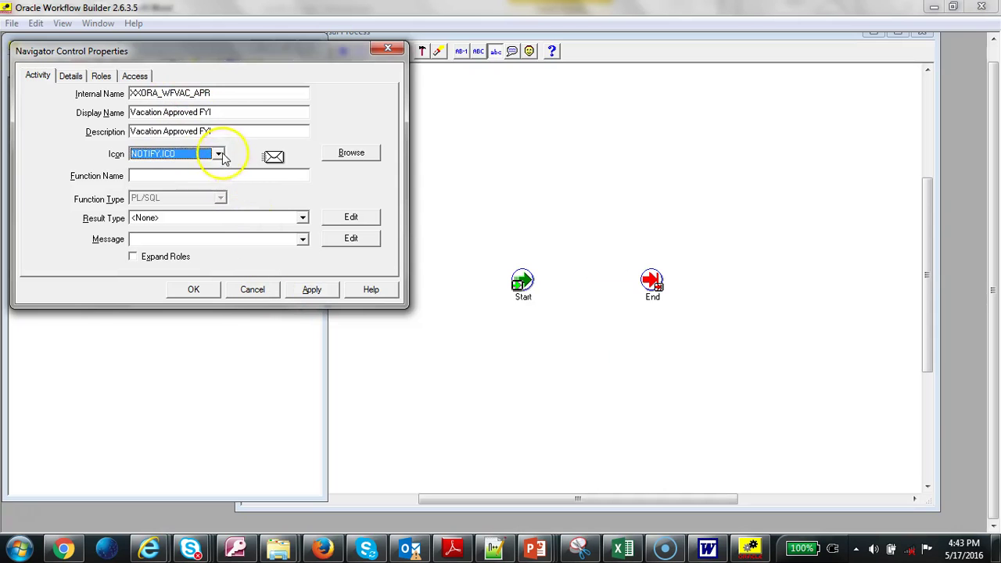
Give the notification the NTF_GOOD.ICO icon and Approval result type
left_click(219, 153)
left_click(188, 187)
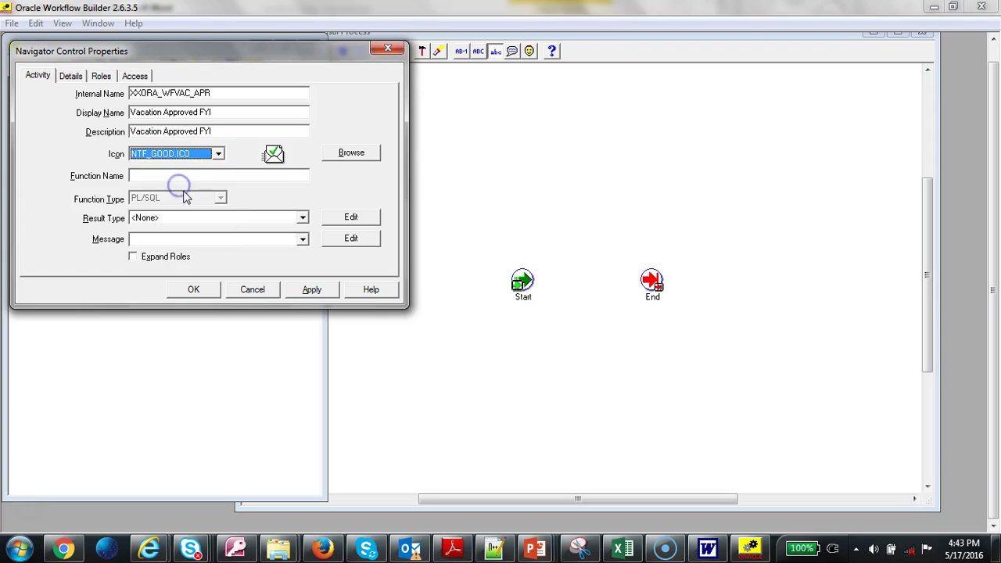
left_click(201, 217)
left_click(185, 235)
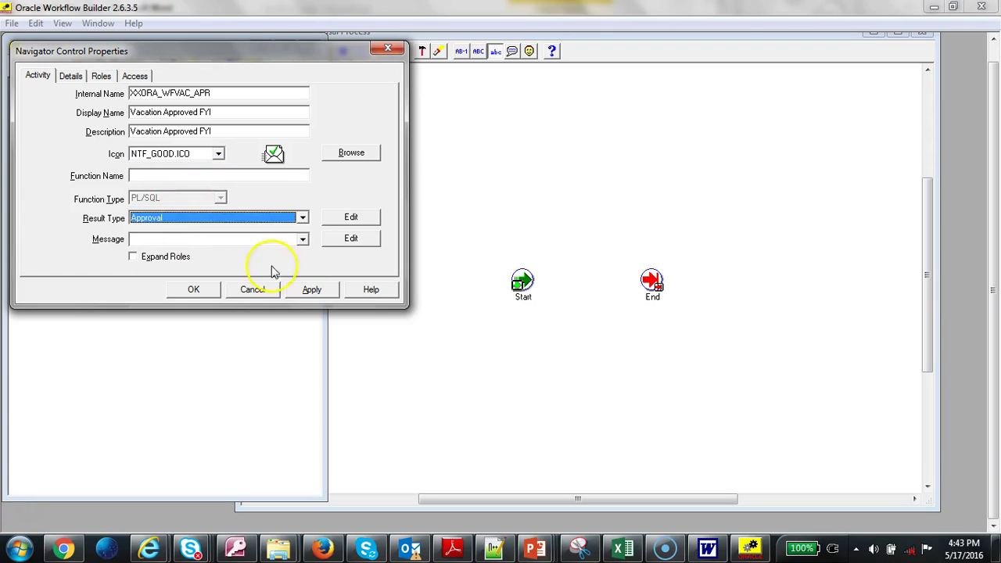
left_click(311, 290)
left_click(193, 289)
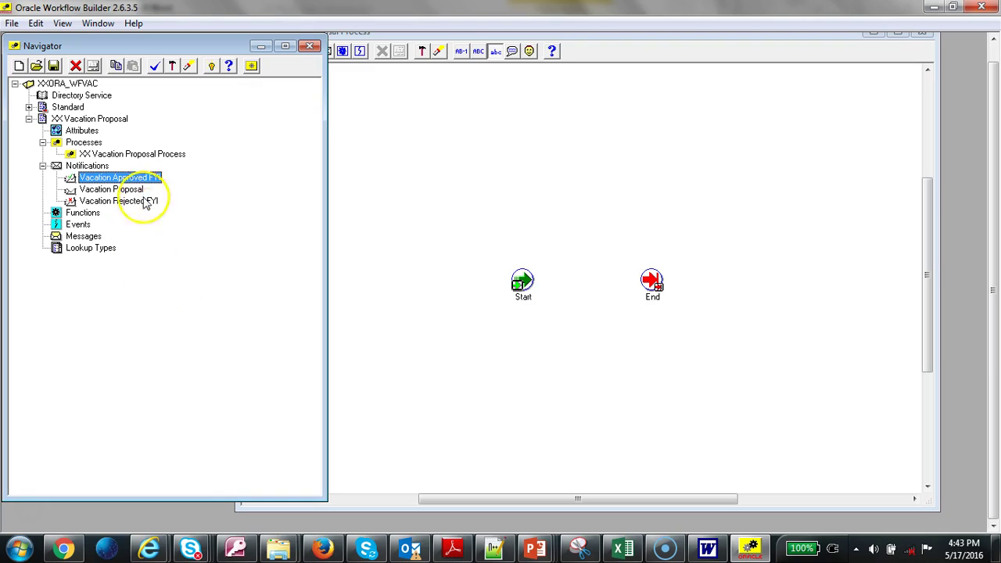
Place Vacation Proposal on the diagram between Start and End
left_click_drag(139, 182, 613, 266)
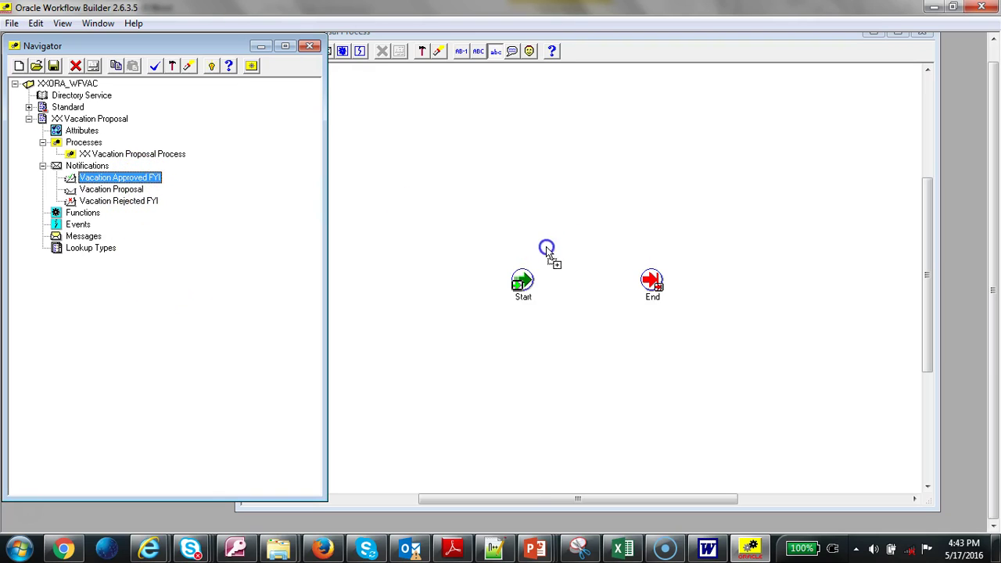
left_click_drag(547, 249, 558, 278)
left_click_drag(648, 280, 721, 280)
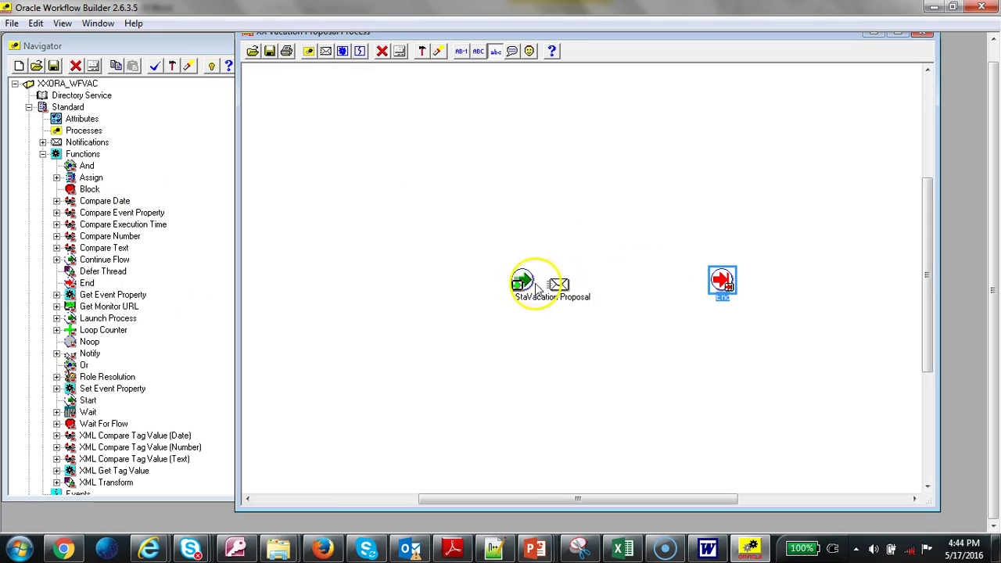
left_click_drag(536, 288, 350, 288)
left_click_drag(564, 285, 407, 284)
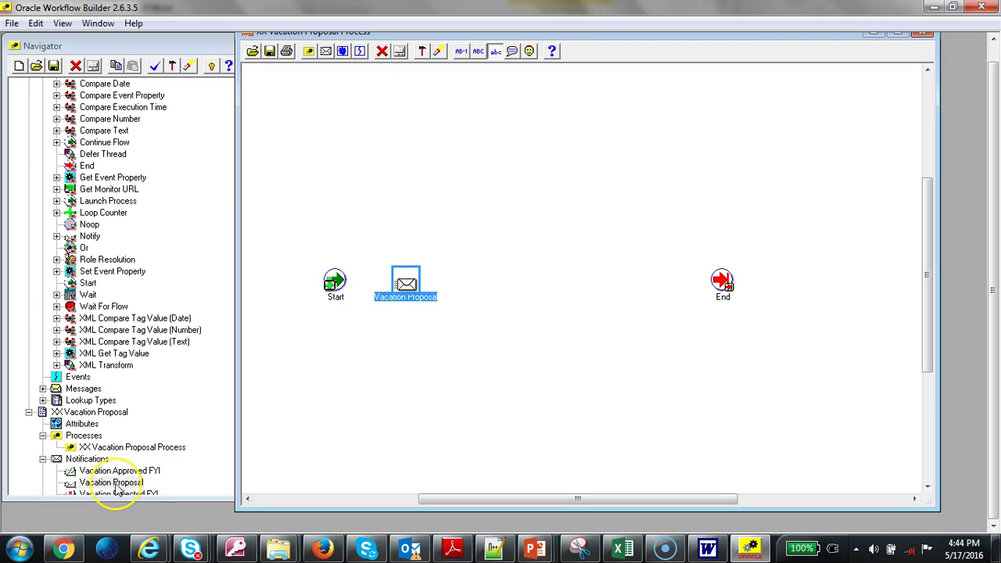
Add Vacation Approved FYI, Vacation Rejected FYI and a second End node, then rearrange the nodes
left_click_drag(119, 472, 548, 202)
left_click(144, 482)
left_click_drag(145, 482, 583, 366)
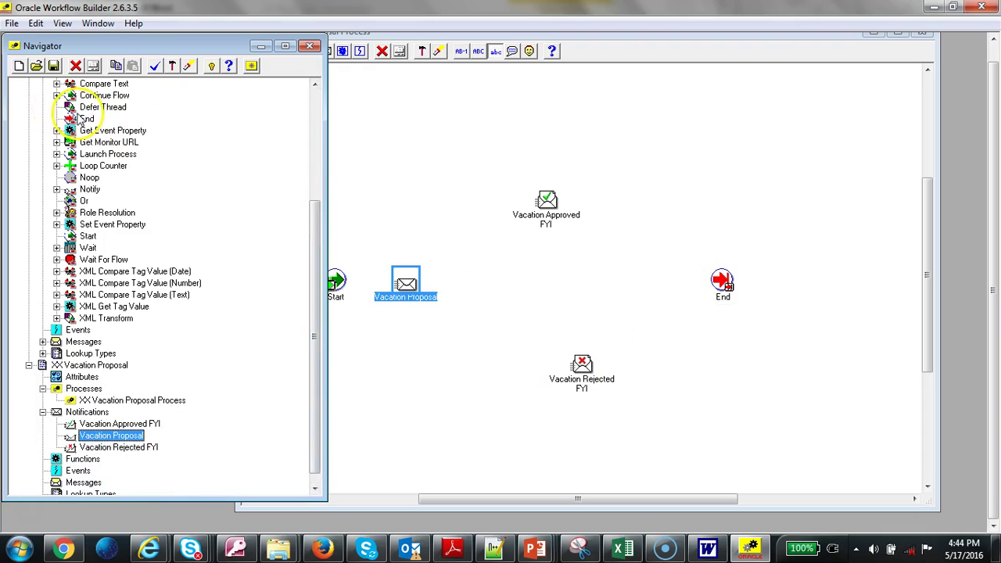
left_click_drag(83, 118, 753, 141)
left_click_drag(744, 190, 745, 190)
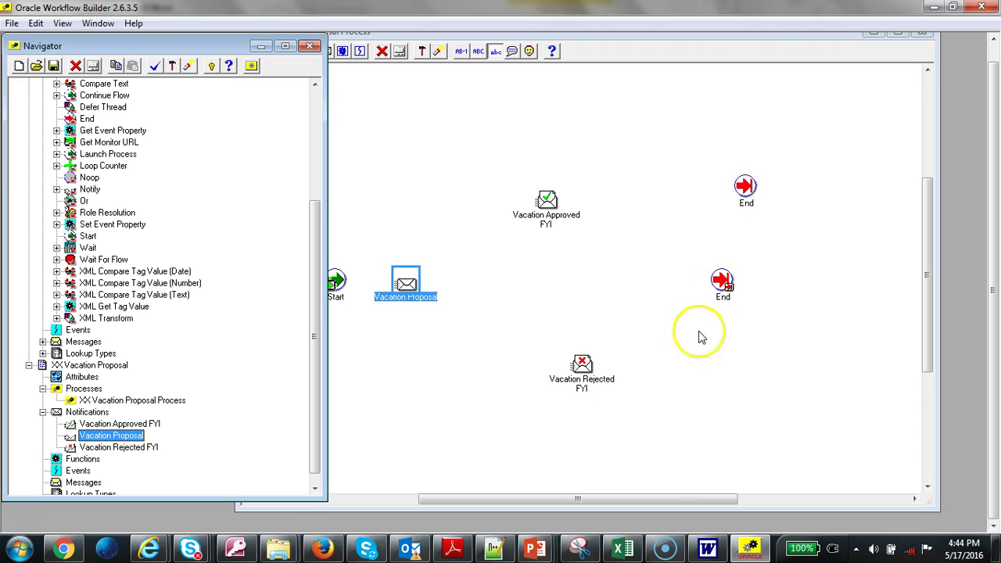
left_click(722, 282)
left_click_drag(732, 359, 731, 382)
left_click_drag(349, 290, 298, 292)
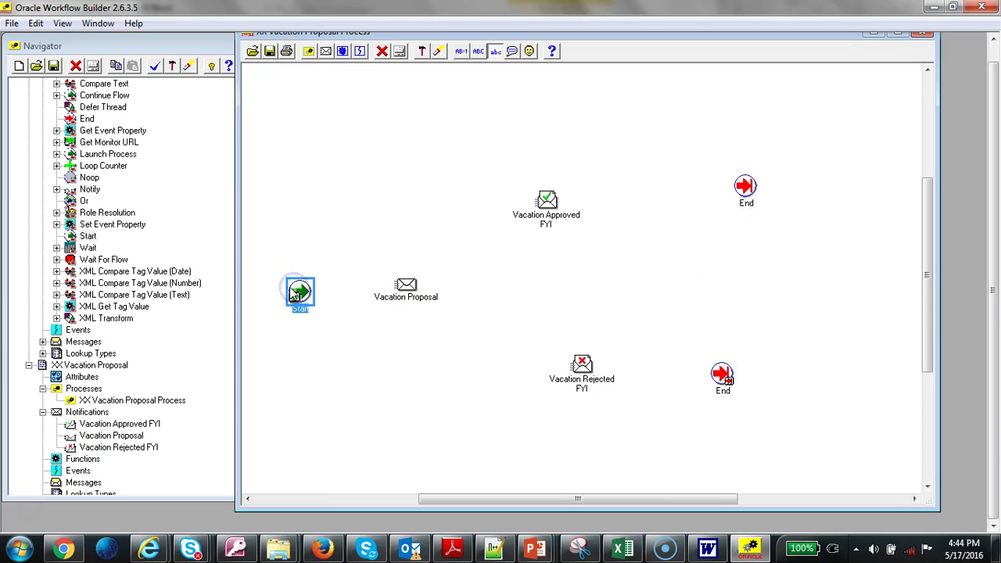
left_click(297, 292)
Link Vacation Proposal to Vacation Approved FYI and on to the upper End with Approve results
right_click(301, 294)
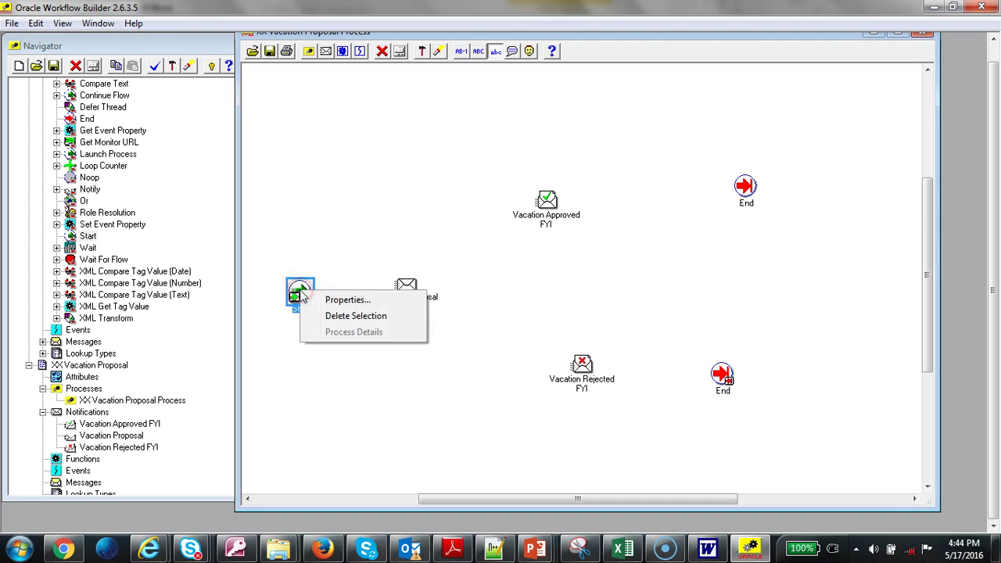
left_click(331, 249)
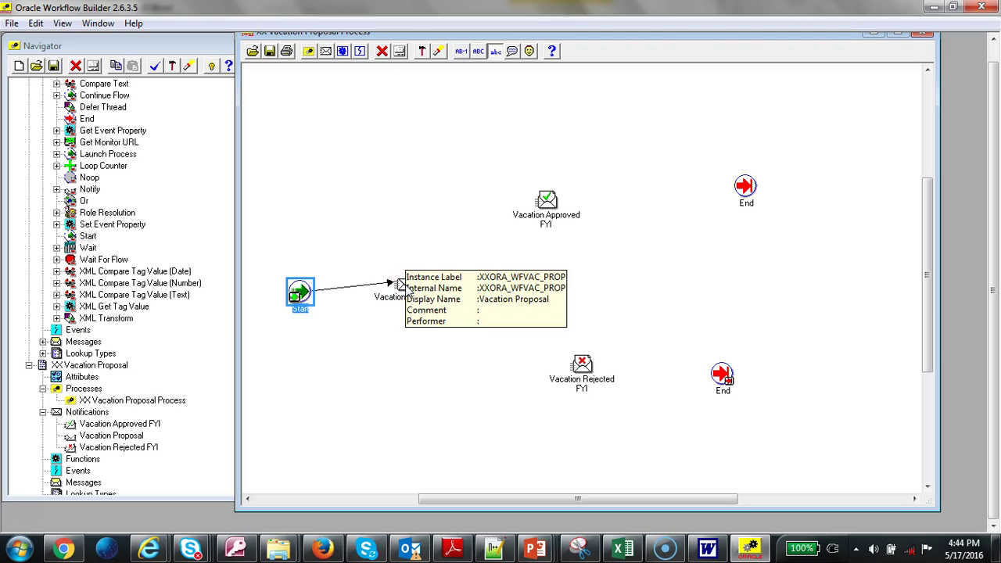
left_click(408, 295)
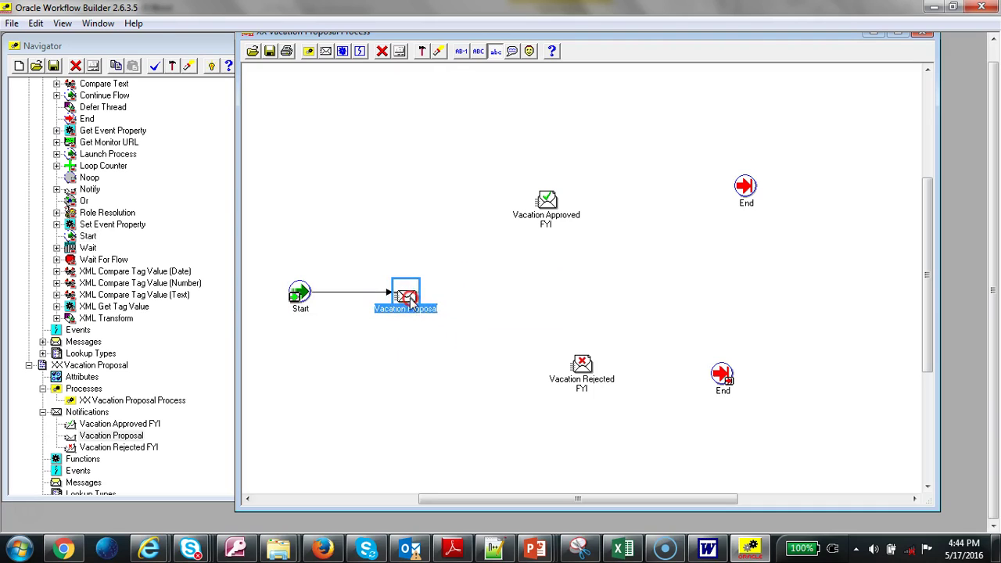
left_click_drag(545, 208, 542, 202)
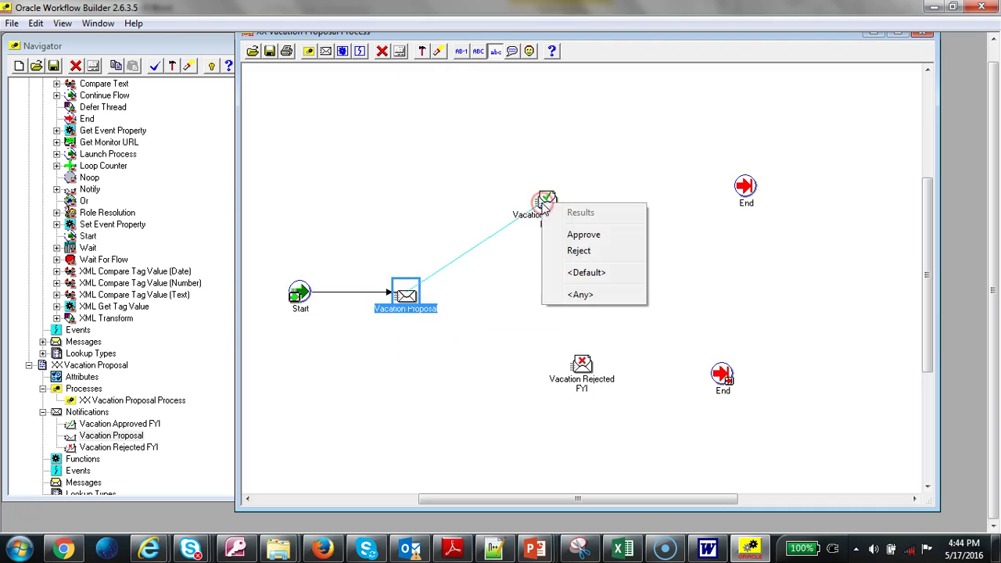
left_click(584, 235)
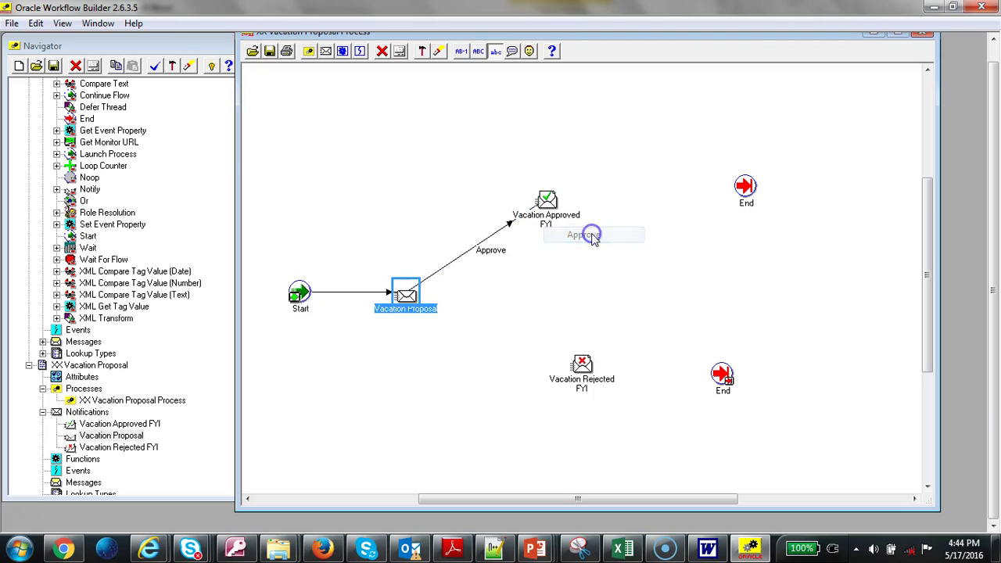
left_click(546, 199)
left_click_drag(602, 202, 746, 189)
left_click(781, 216)
Link Vacation Proposal to Vacation Rejected FYI and on to the lower End, labelled Reject
left_click(411, 296)
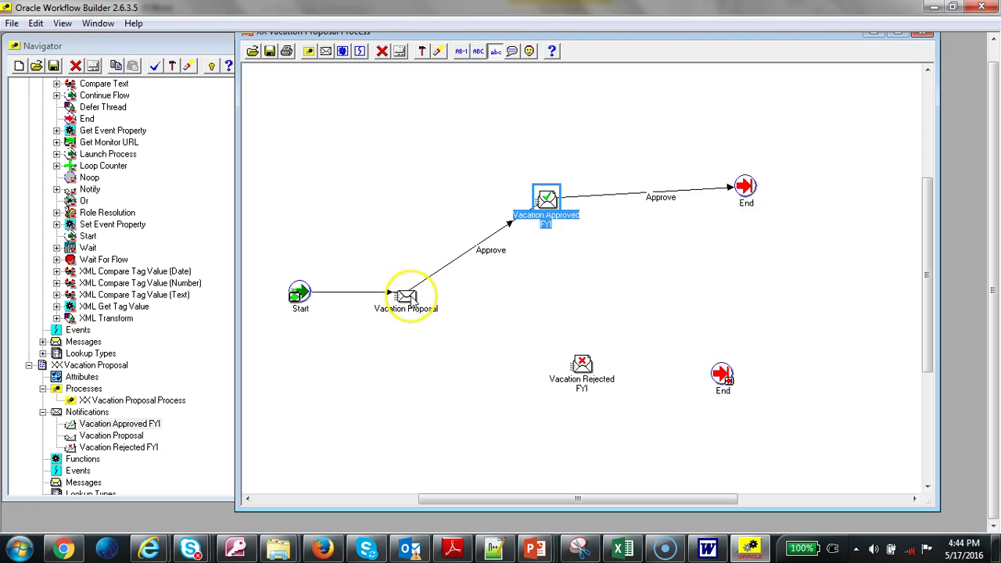
left_click_drag(585, 374, 585, 374)
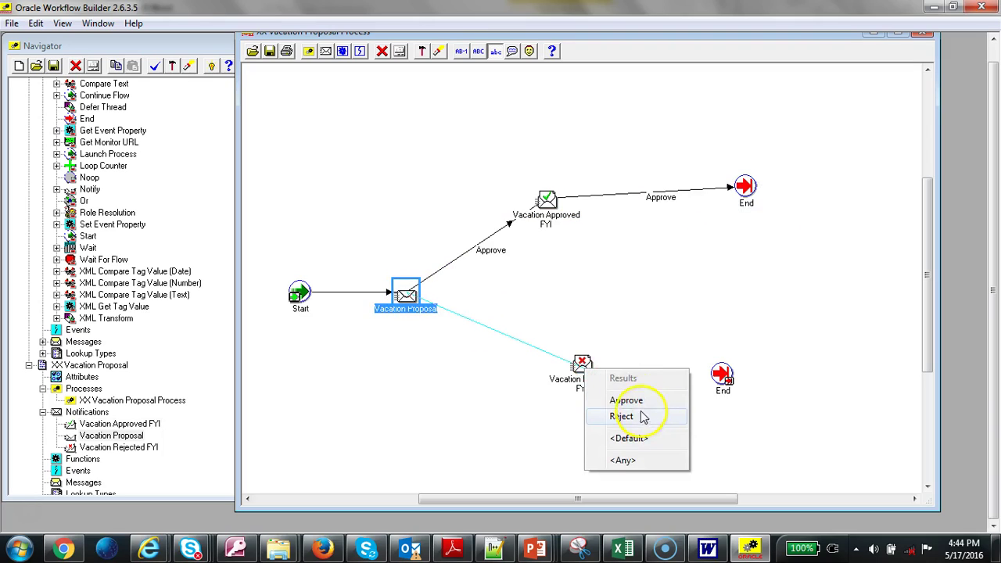
left_click(583, 397)
left_click(594, 370)
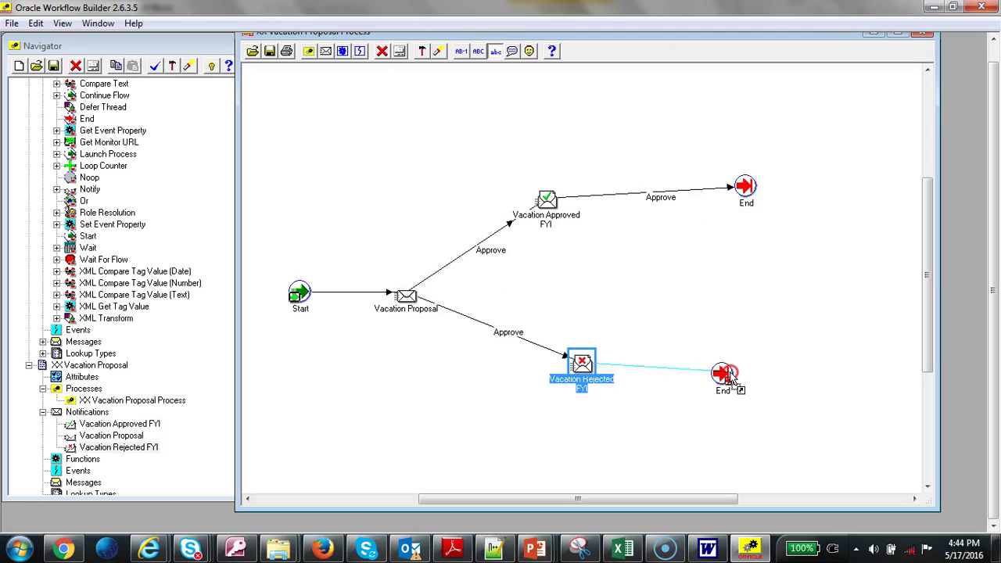
left_click_drag(732, 376, 729, 375)
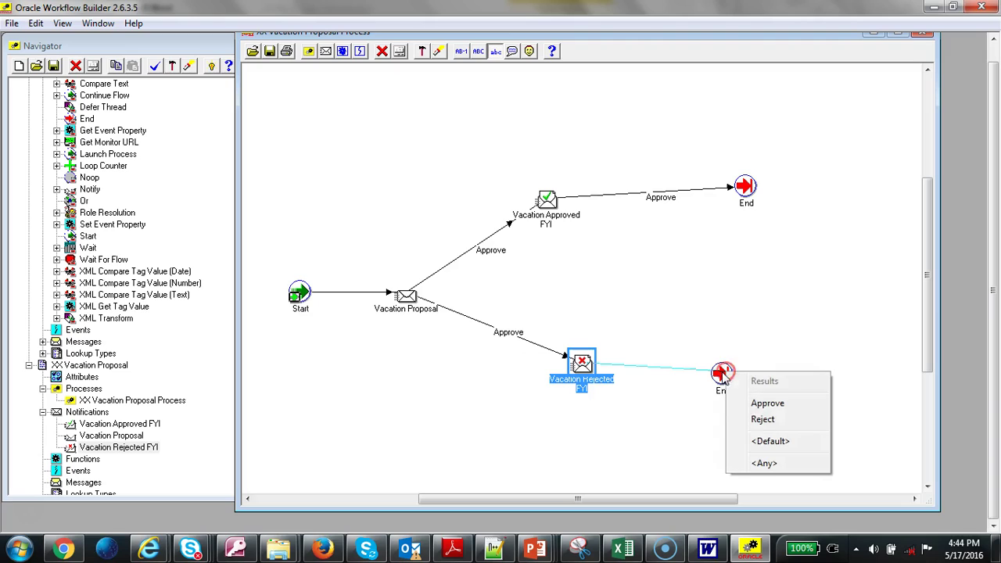
left_click(763, 420)
Change the mislabelled lower-branch transition's result to Reject and nudge the lower End right
left_click(510, 333)
right_click(512, 334)
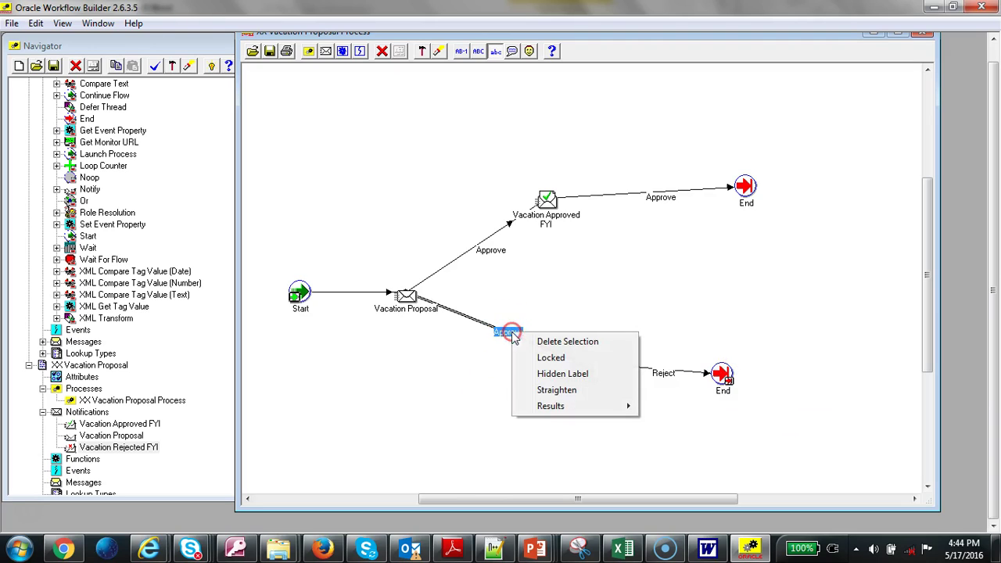
mouse_move(572, 414)
left_click(673, 418)
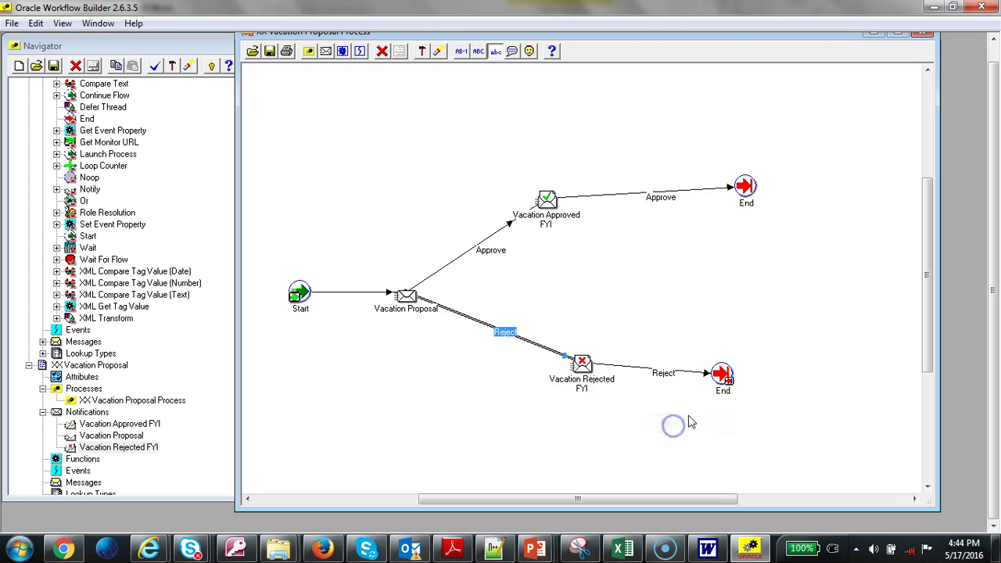
left_click_drag(723, 377, 758, 376)
left_click(745, 189)
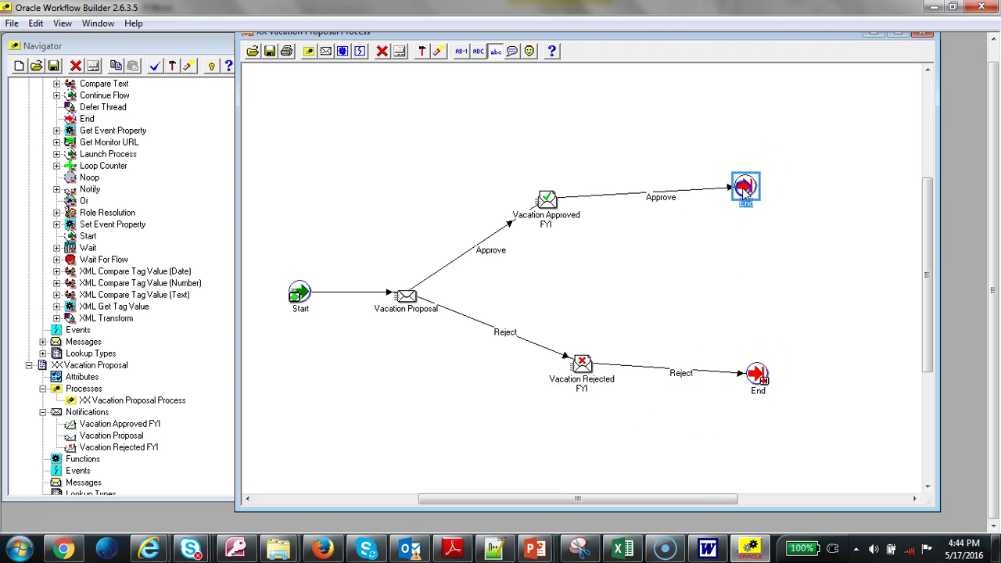
Set the upper End node's Start/End to End with result Approve
double_click(745, 192)
left_click(172, 76)
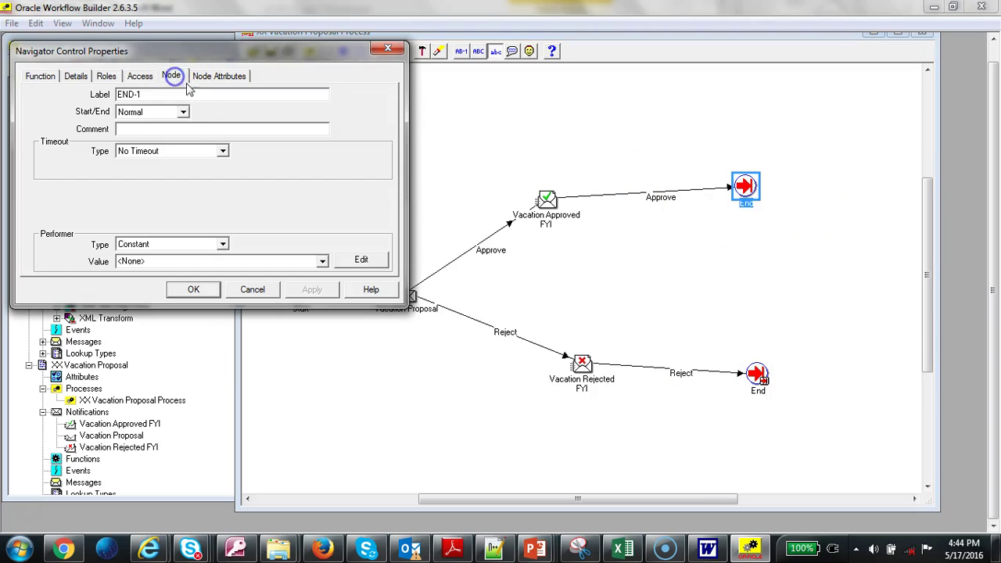
left_click(182, 112)
left_click(166, 141)
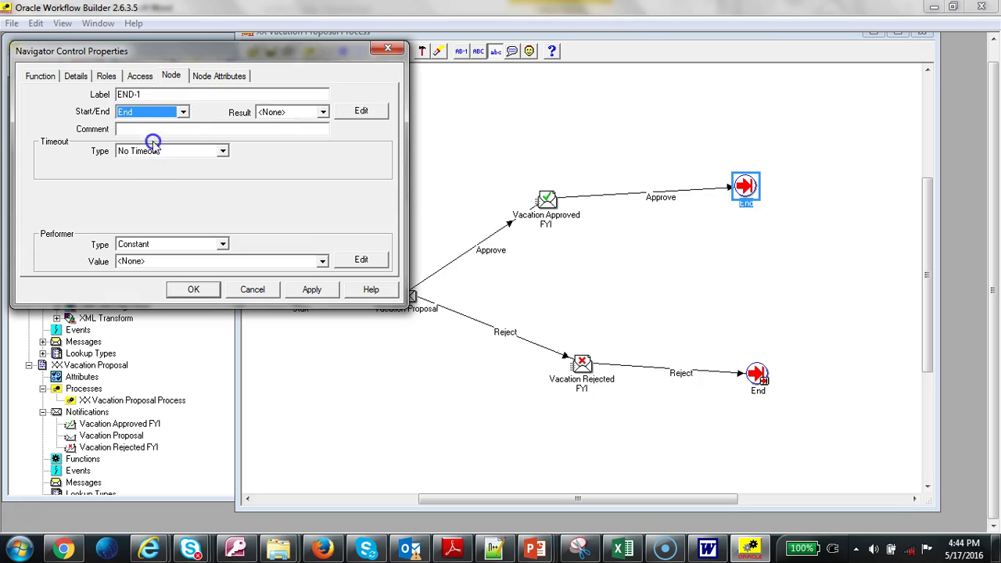
left_click(316, 112)
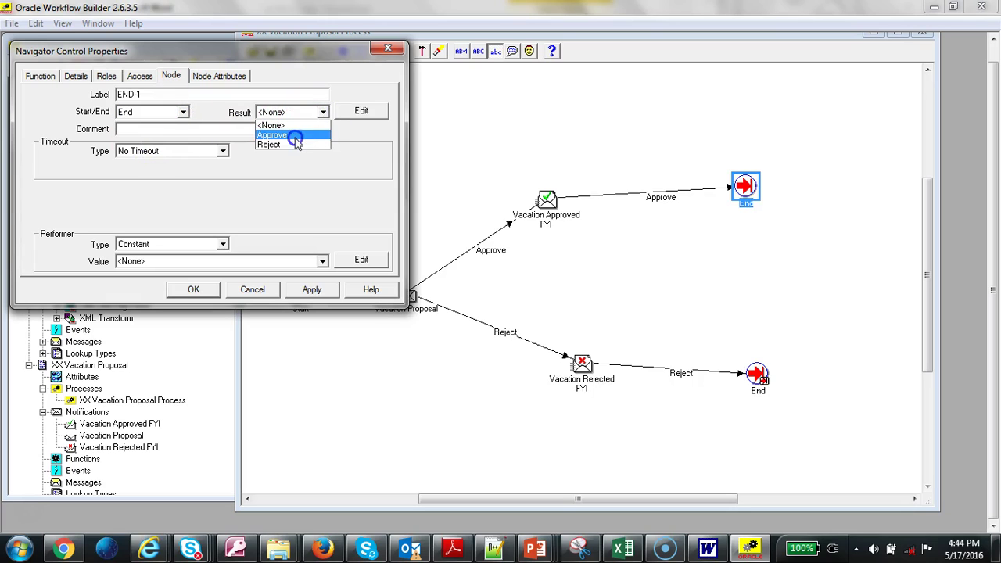
left_click(295, 139)
left_click(312, 288)
left_click(194, 289)
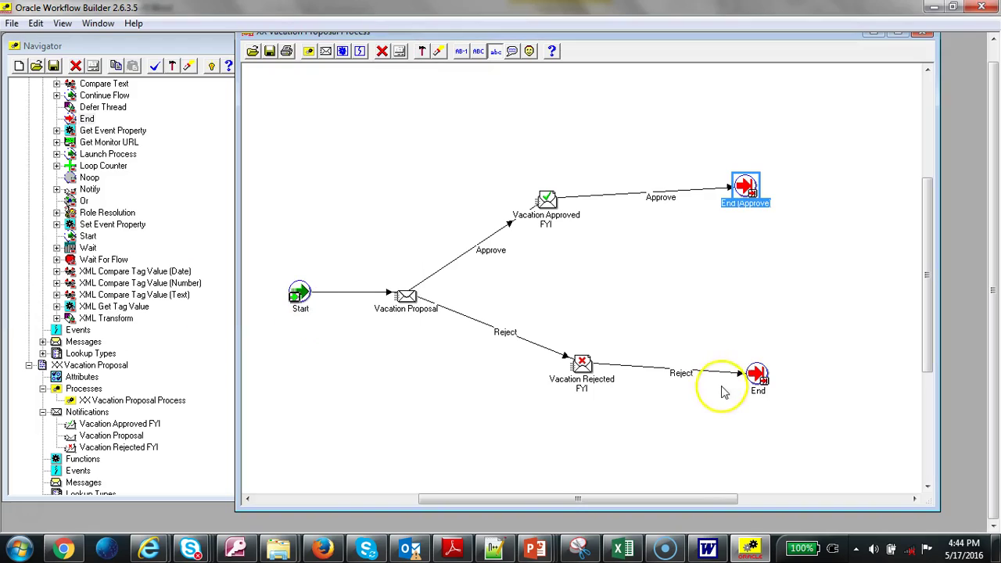
Set the lower End node's Start/End to End with result Reject
double_click(757, 375)
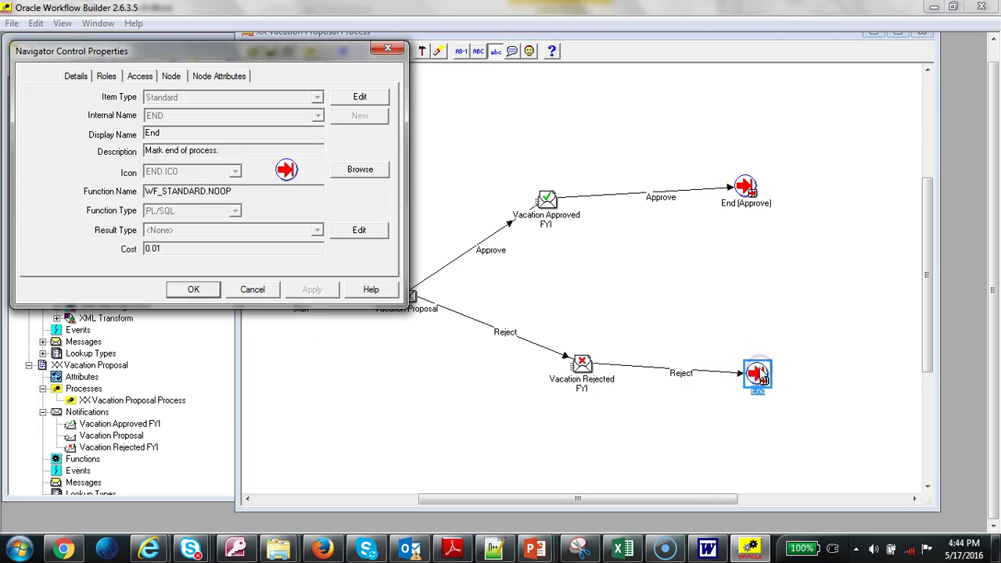
left_click(171, 76)
left_click(183, 112)
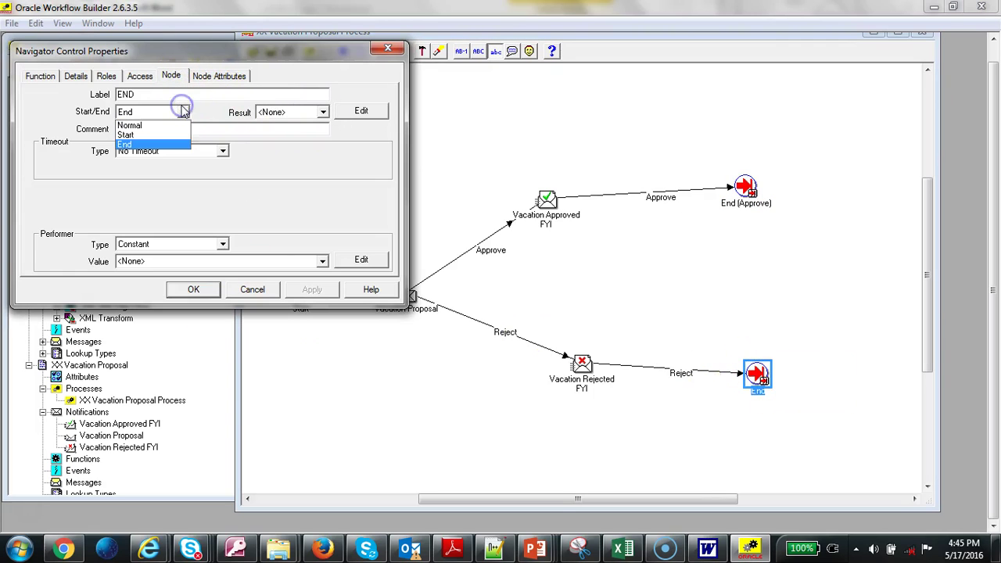
left_click(320, 112)
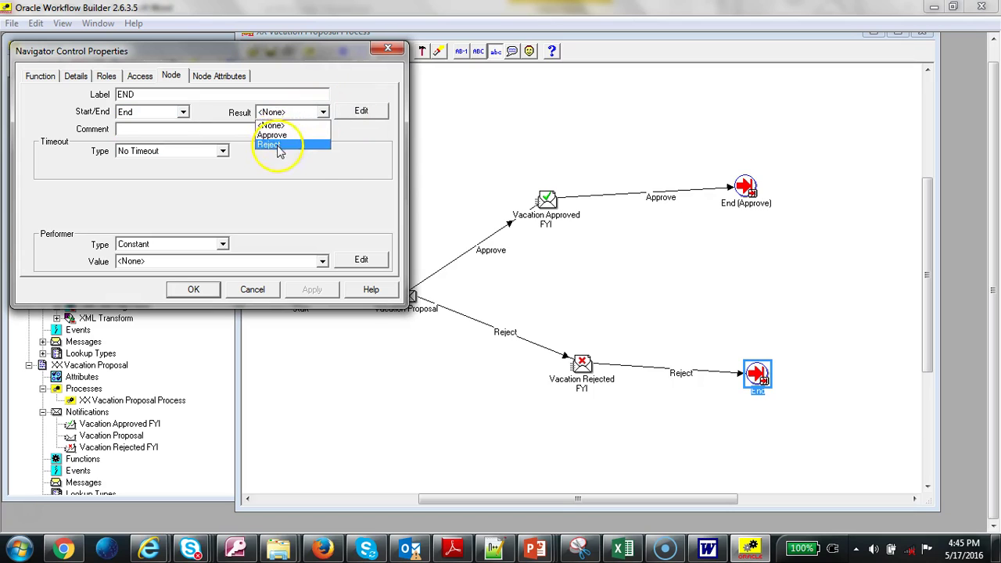
left_click(274, 143)
left_click(312, 289)
left_click(194, 289)
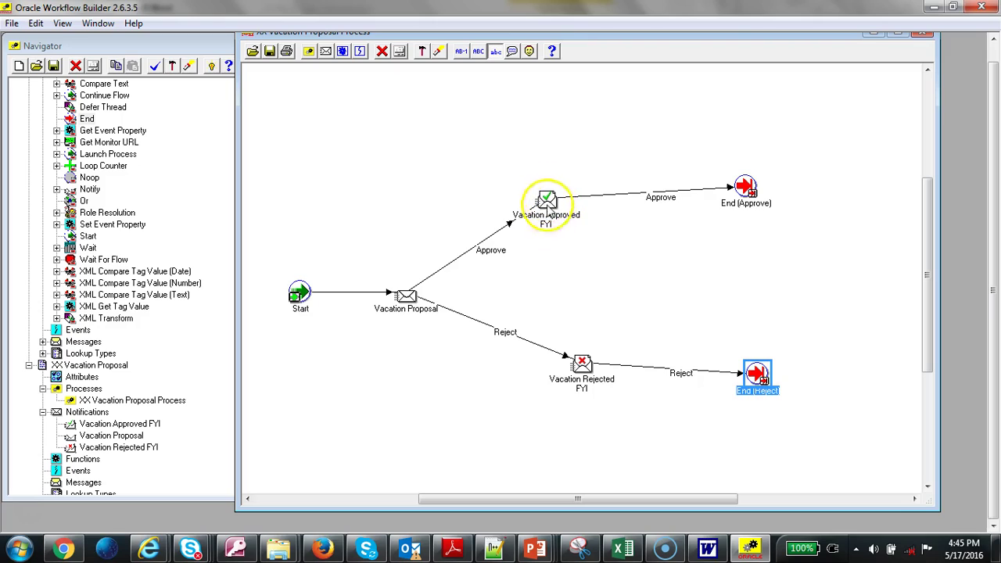
Bend the Approve and Reject transitions at right angles and raise End (Reject) to level it
left_click(581, 369)
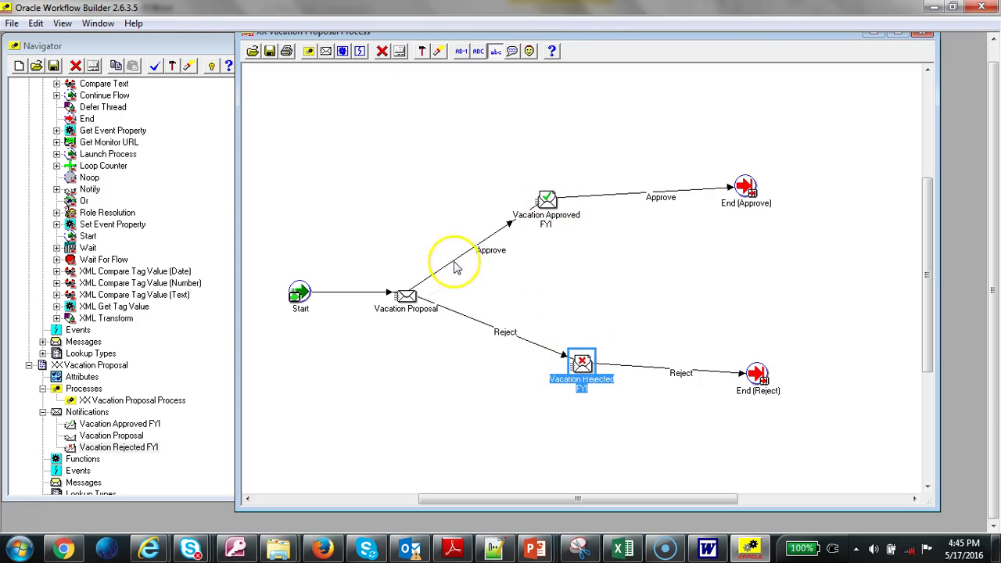
left_click_drag(449, 264, 407, 197)
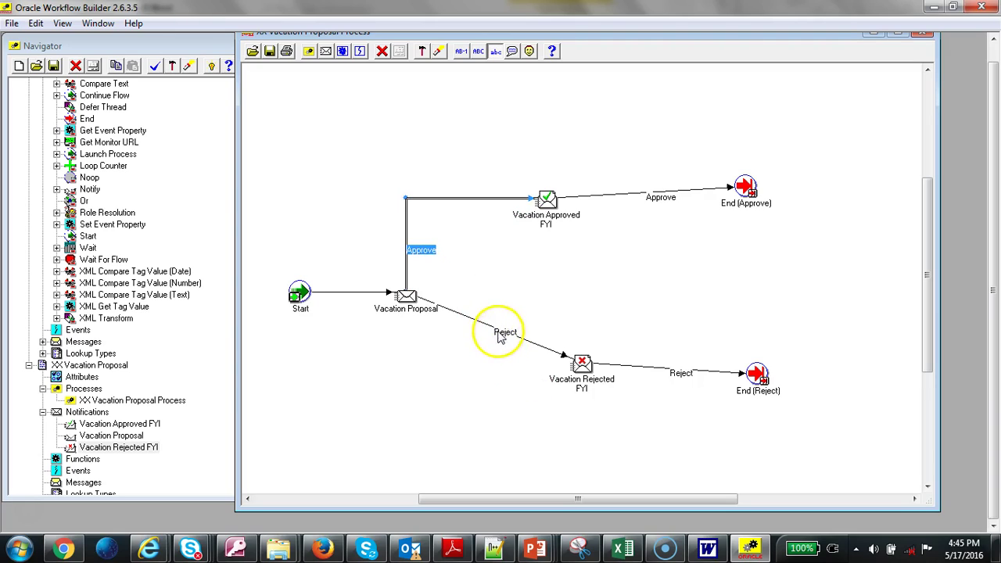
left_click_drag(496, 336, 406, 362)
left_click(758, 372)
left_click_drag(763, 367, 762, 358)
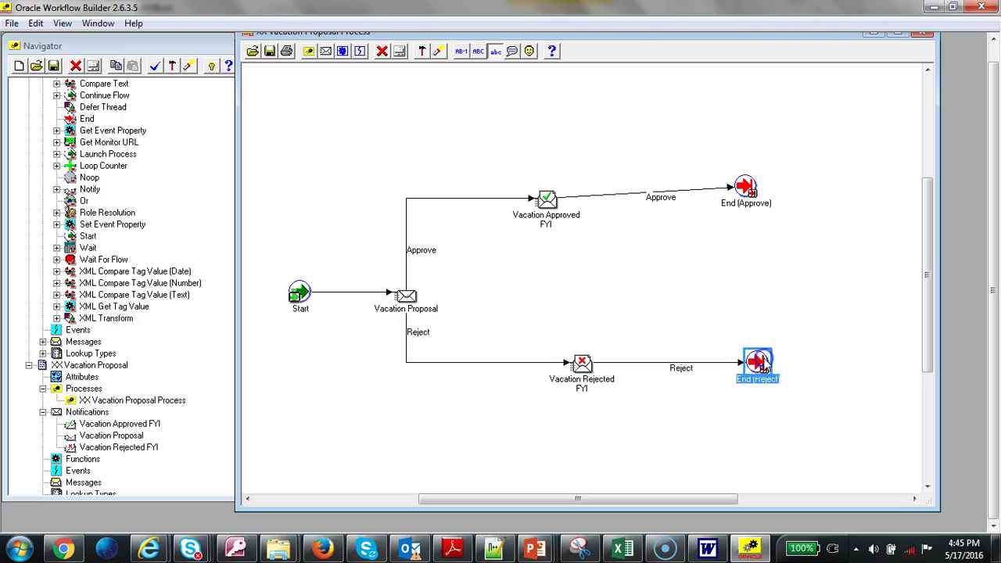
Straighten the Approve transition into End (Approve) and lower that node to level its line
left_click(694, 190)
right_click(693, 191)
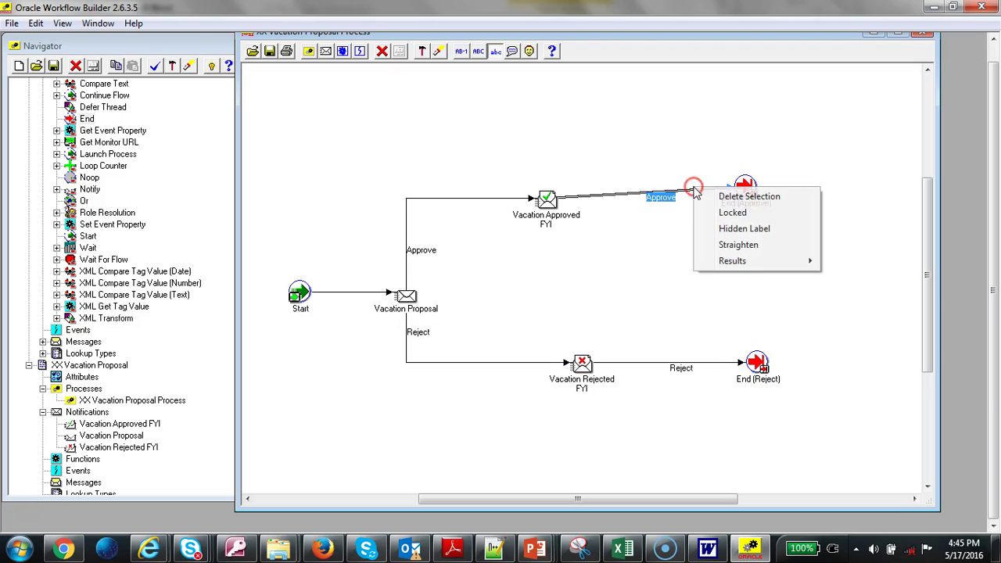
left_click(738, 244)
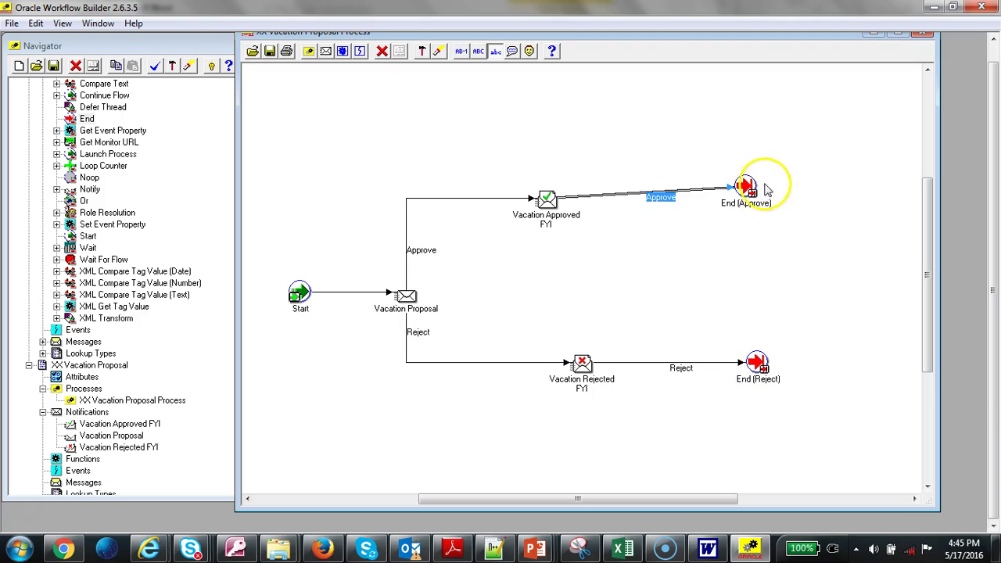
left_click_drag(749, 190, 751, 203)
left_click(791, 310)
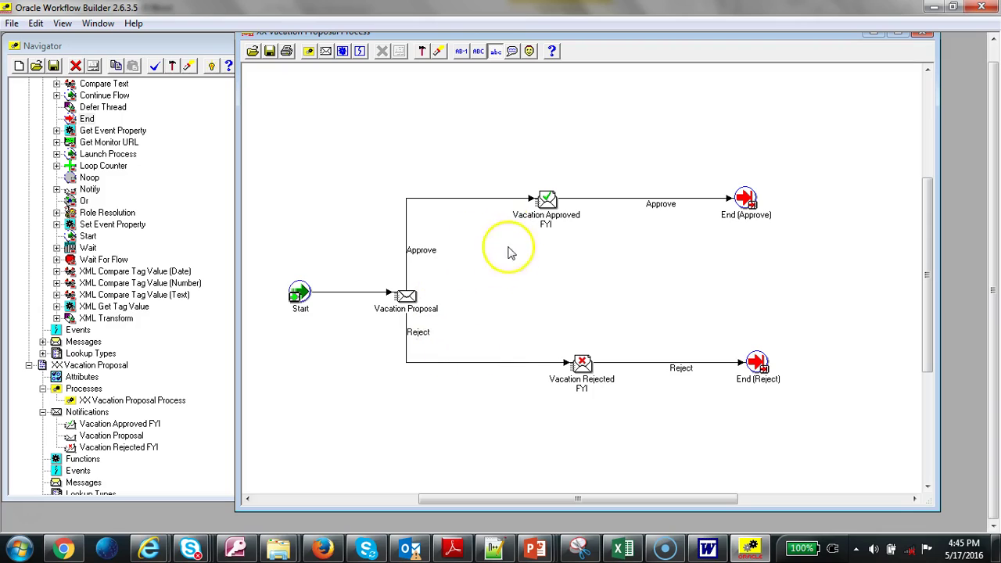
Save the workflow despite its validation warnings and run File > Verify
left_click(54, 65)
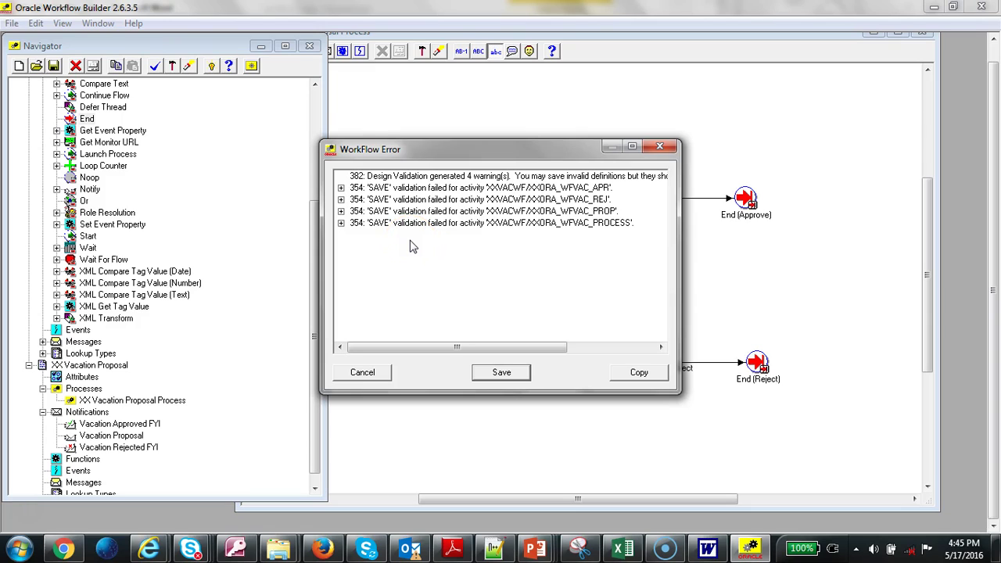
left_click(501, 374)
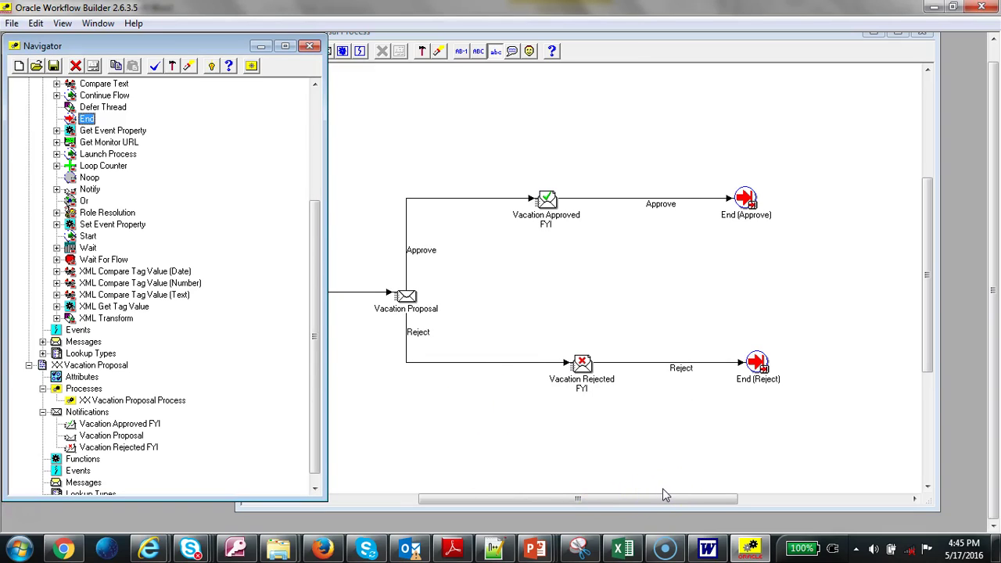
left_click(12, 22)
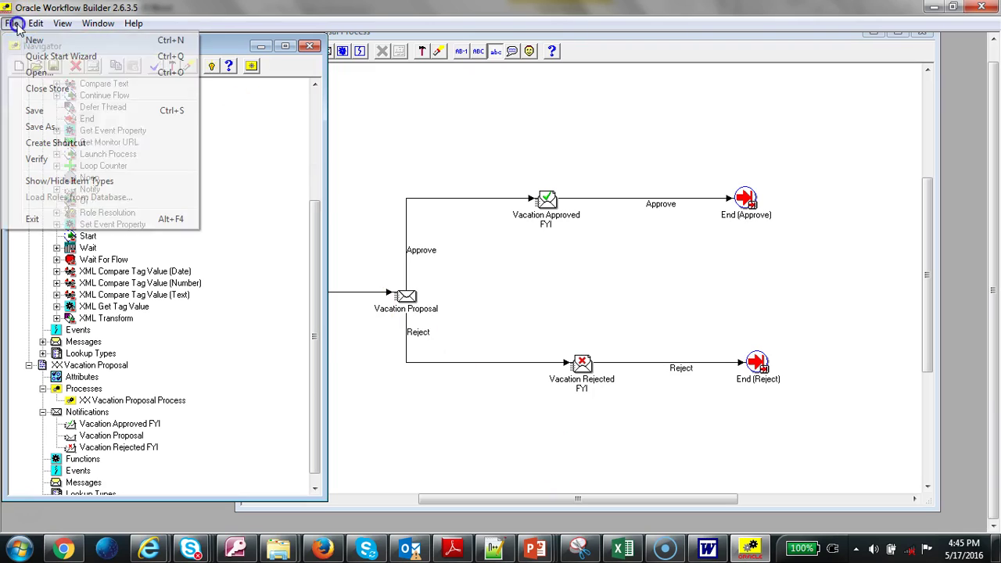
left_click(61, 159)
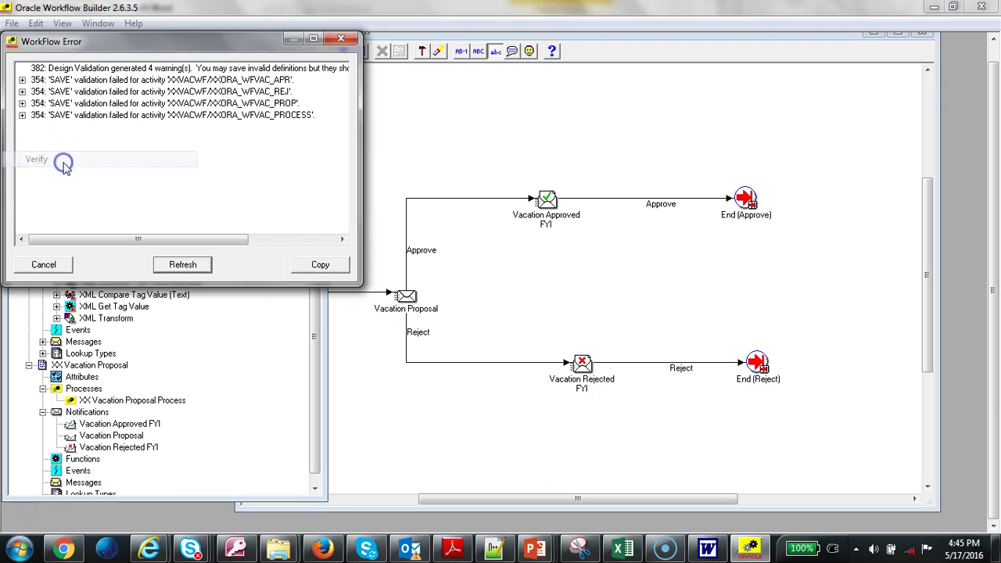
Review and copy the verification messages, dismiss them, and show the Final review slide
left_click(22, 79)
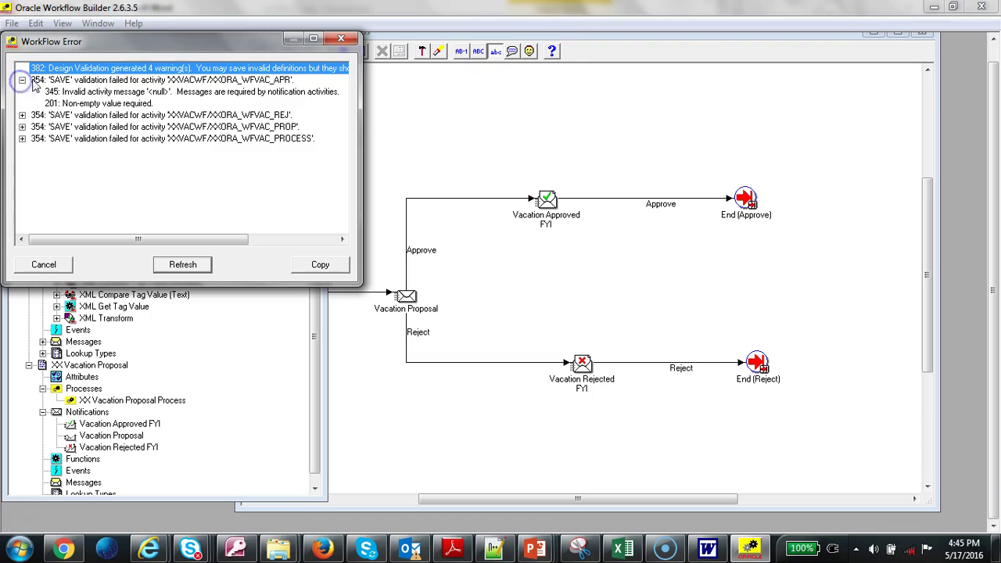
left_click(320, 267)
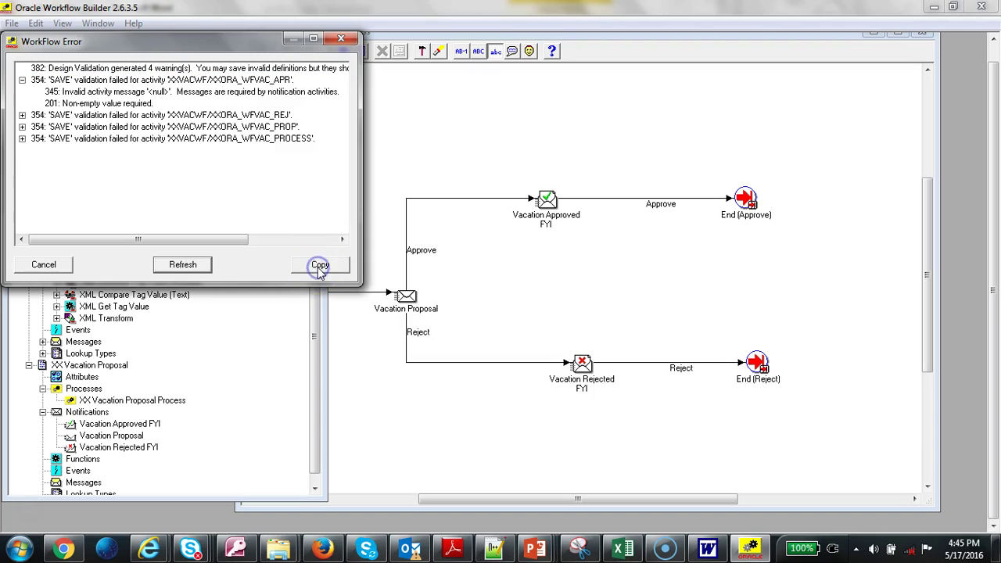
left_click(66, 266)
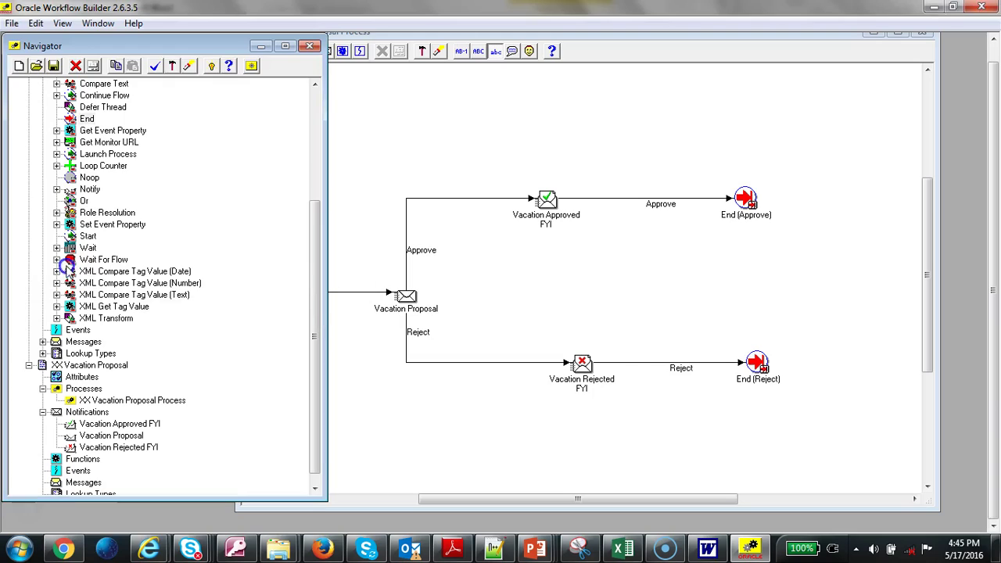
mouse_move(538, 544)
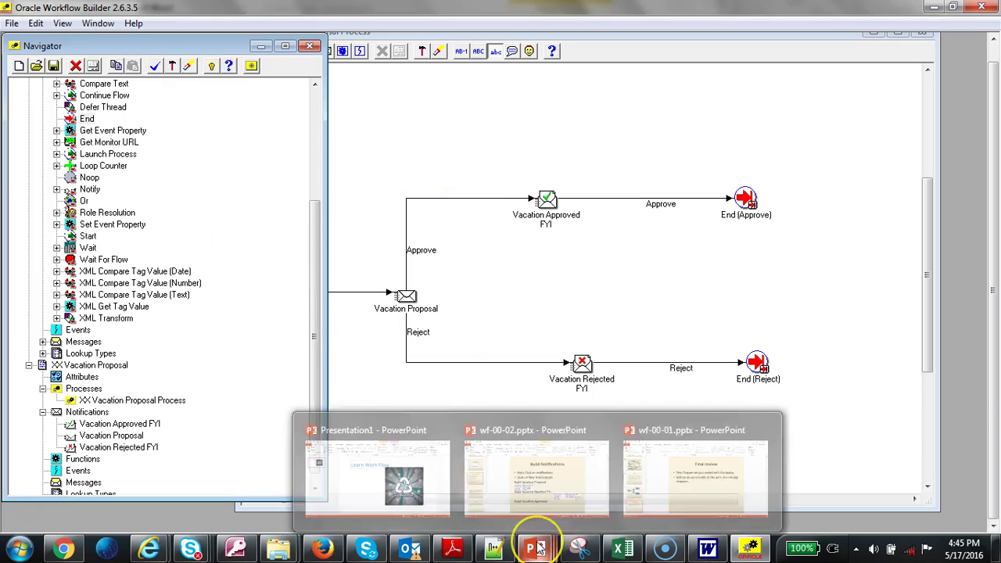
left_click(532, 477)
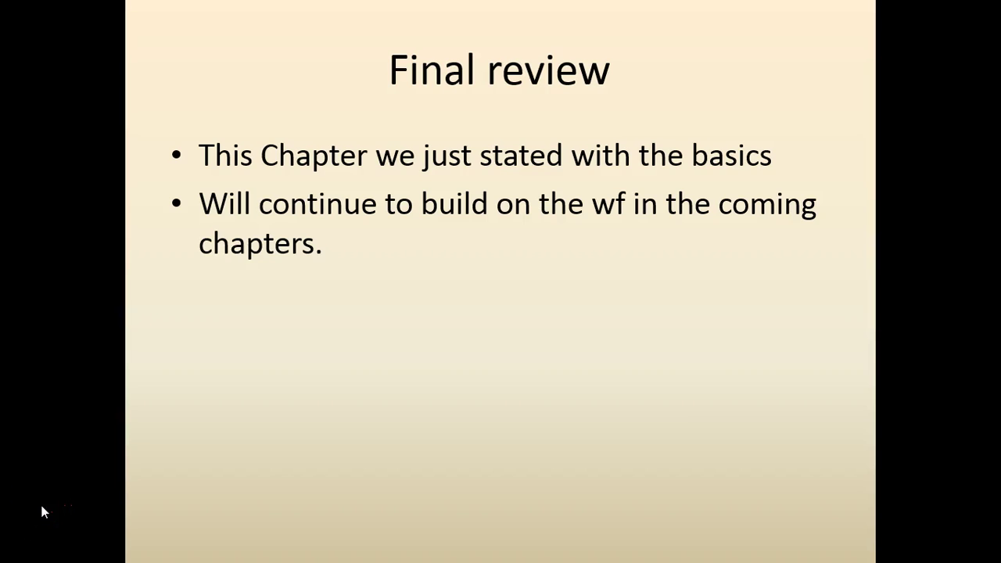